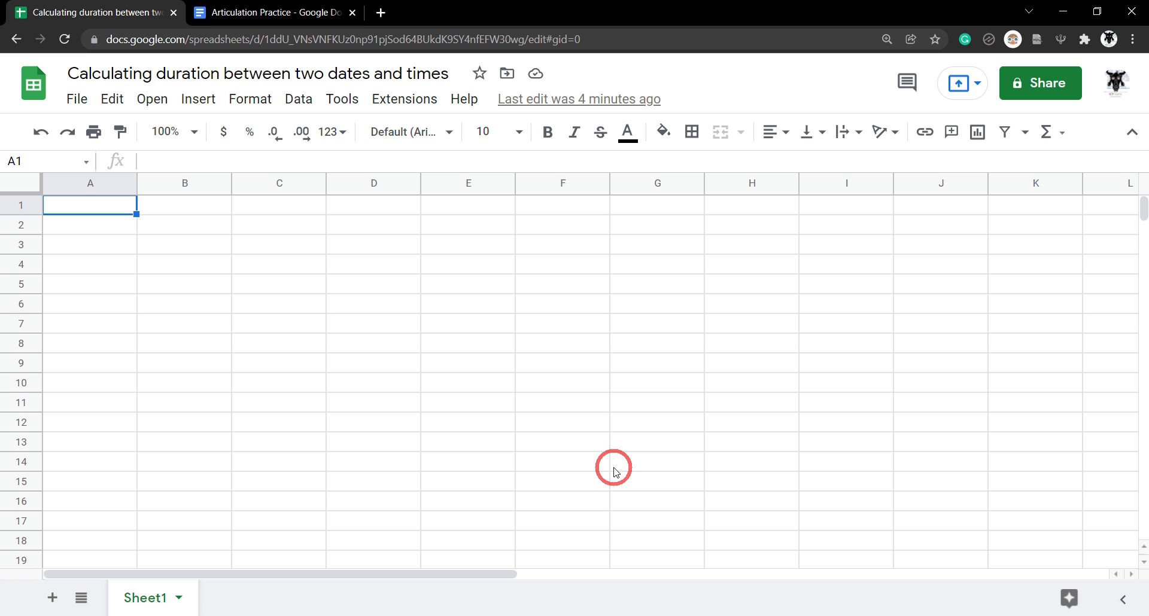
Step: Enter the headers Start time and End time in A1 and B1
left_click(59, 290)
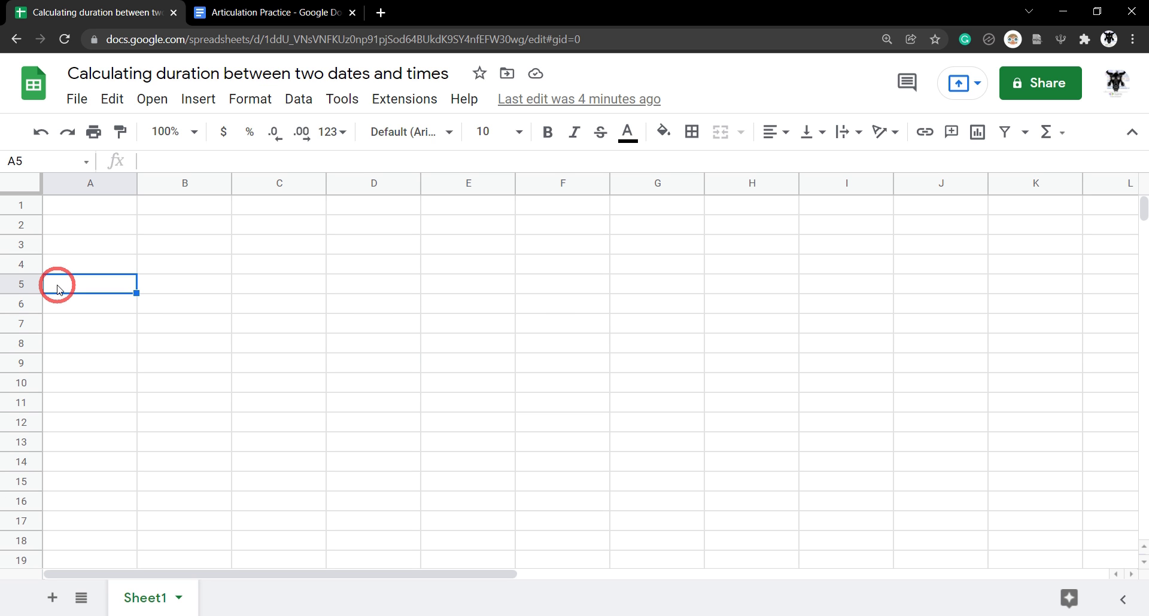
key("ctrl+Home")
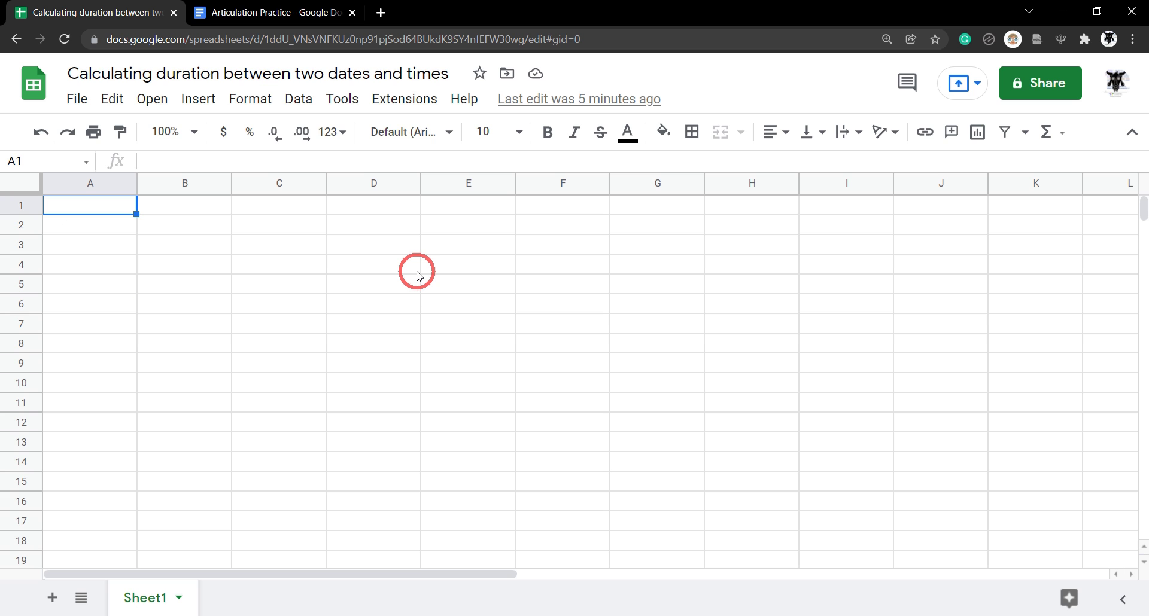
type("Star")
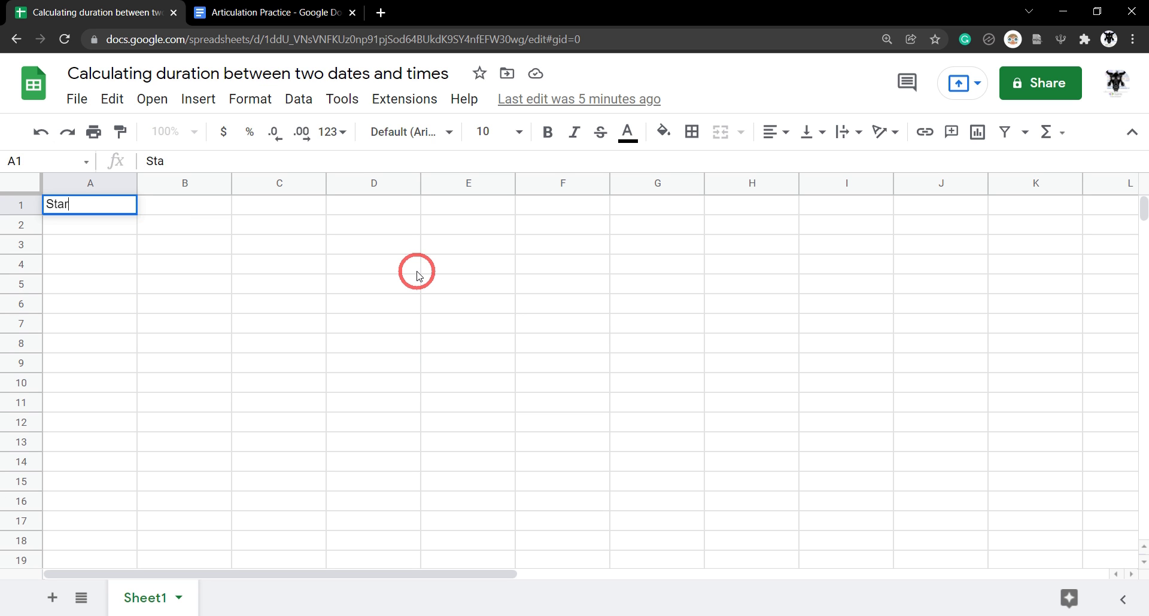
type("t time")
key("Tab")
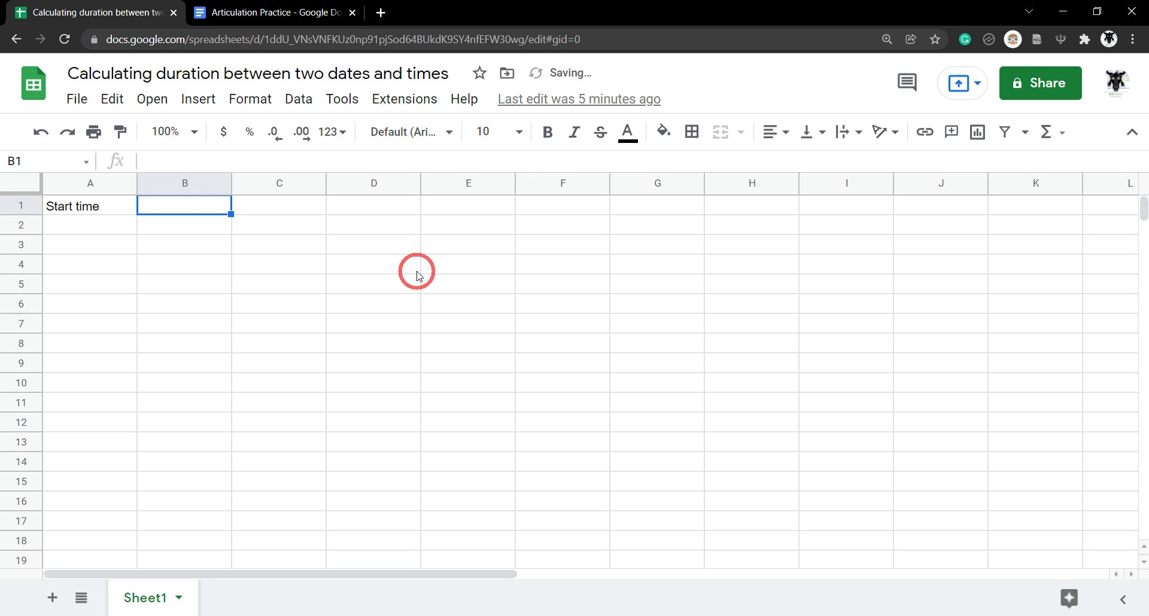
type("End")
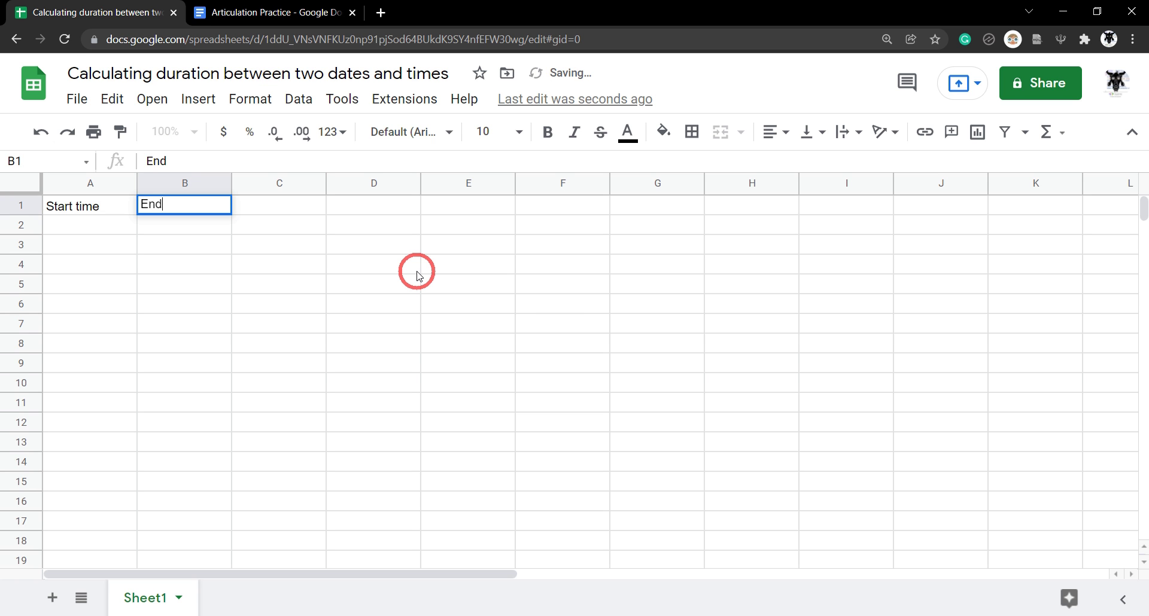
type(" time")
key("Tab")
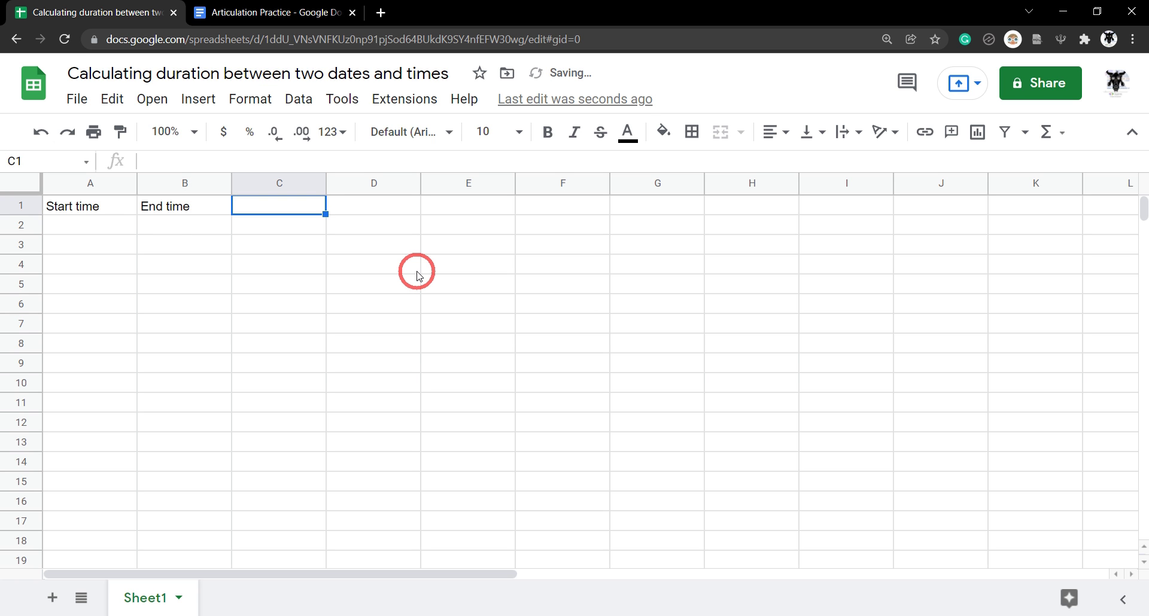
Step: Add the Duration header in C1 and make all three headers bold
type("d")
key("BackSpace")
type("Duration")
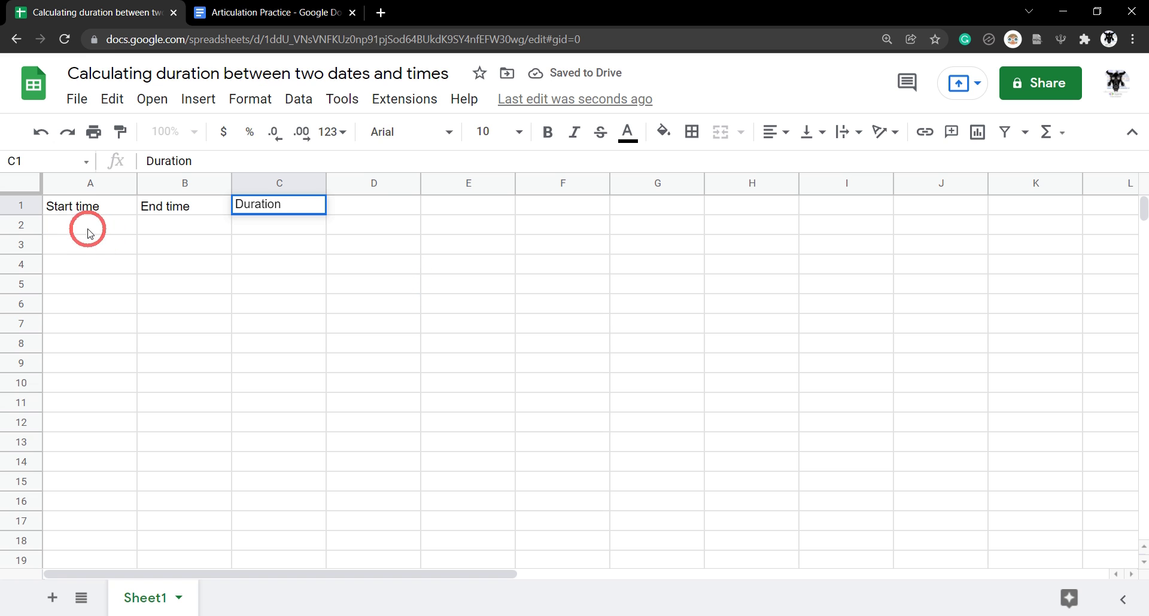
left_click(69, 206, "shift")
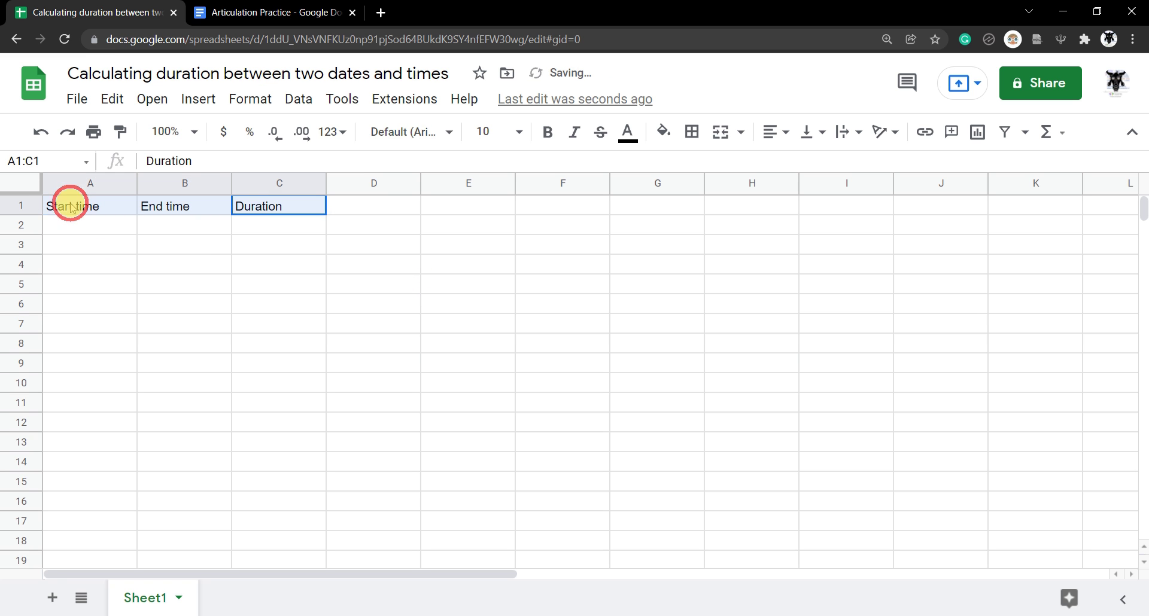
key("ctrl+b")
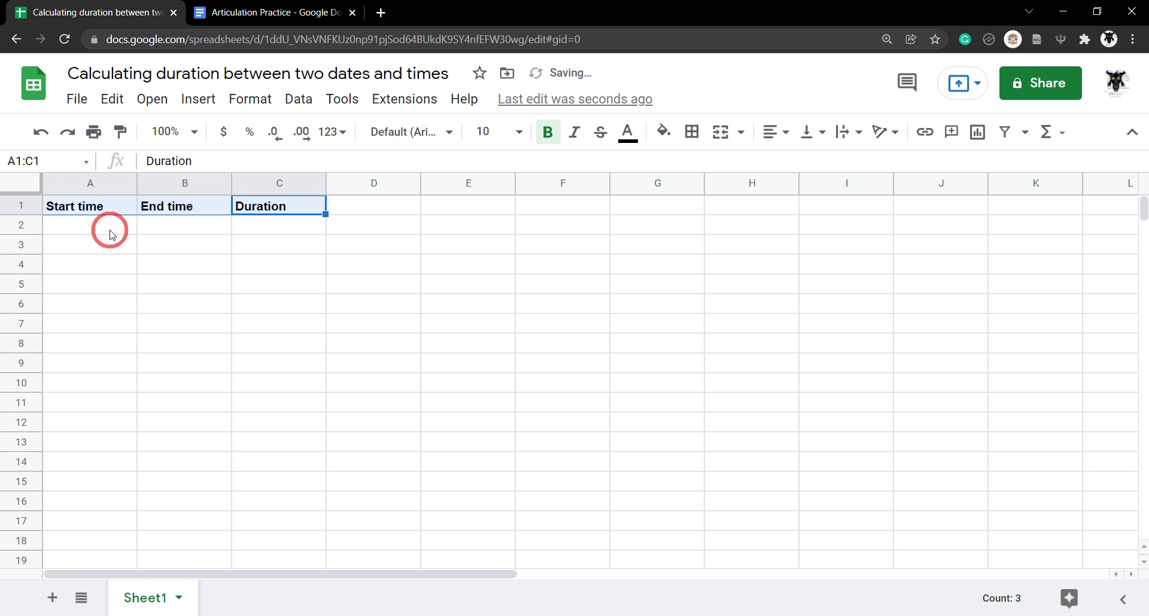
left_click(109, 226)
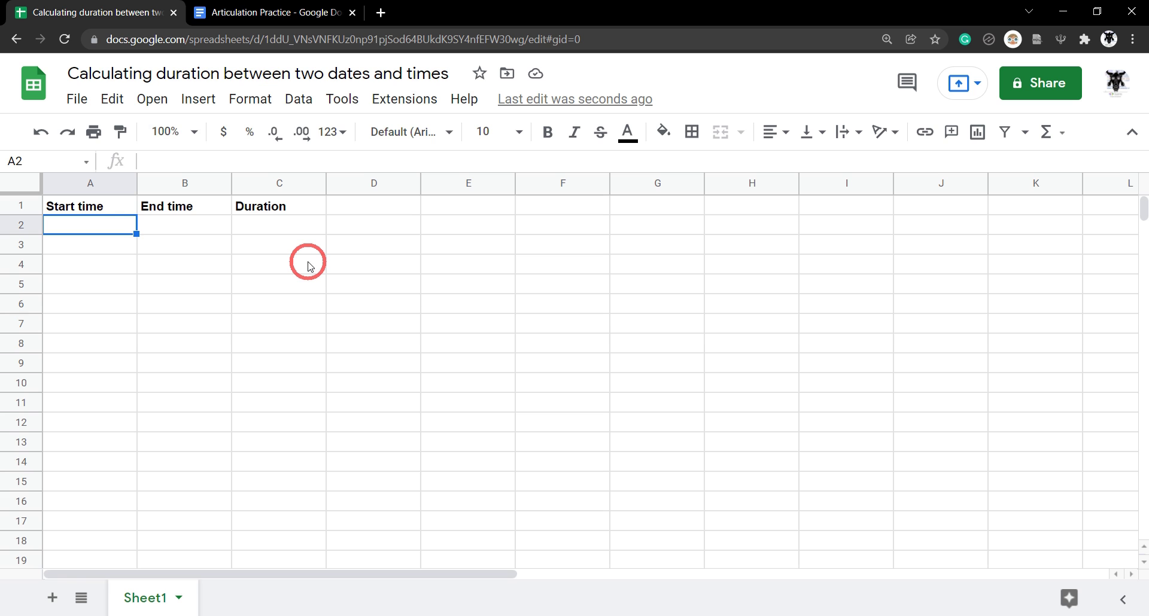
Step: Enter 14 Jan 2022 08:35 as the start date and time in A2
type("14 ")
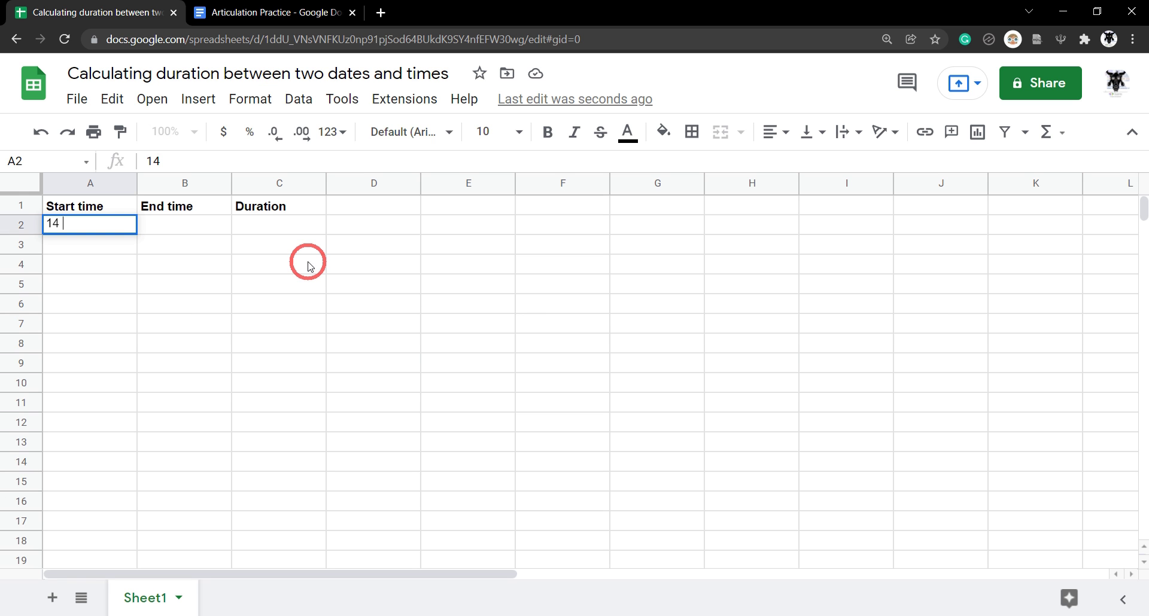
type("Jan ")
type("2022")
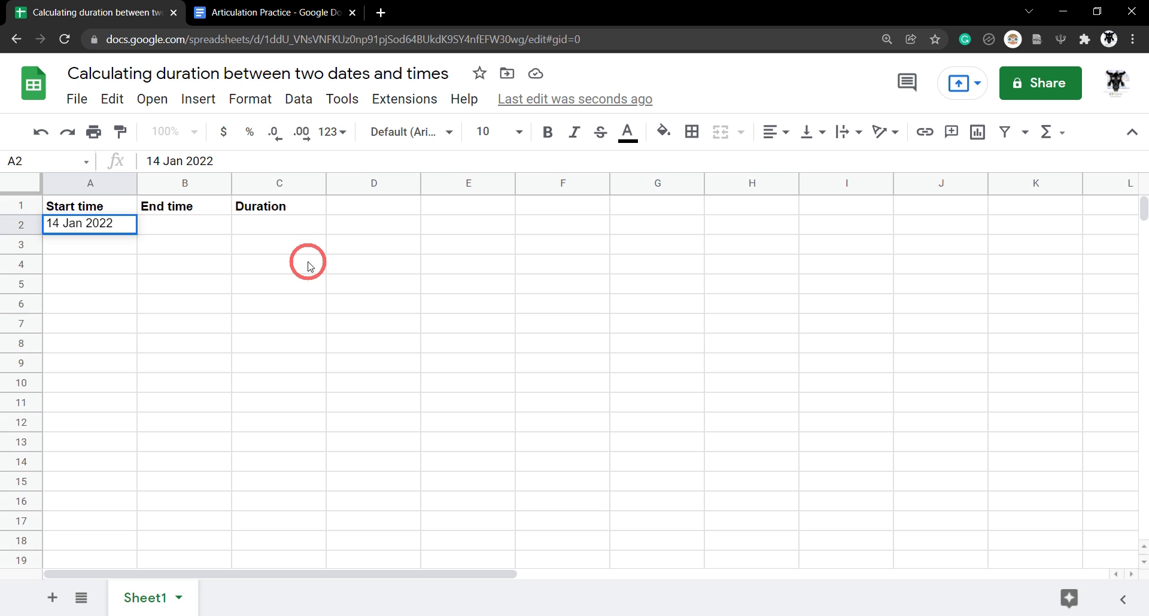
type("08:35")
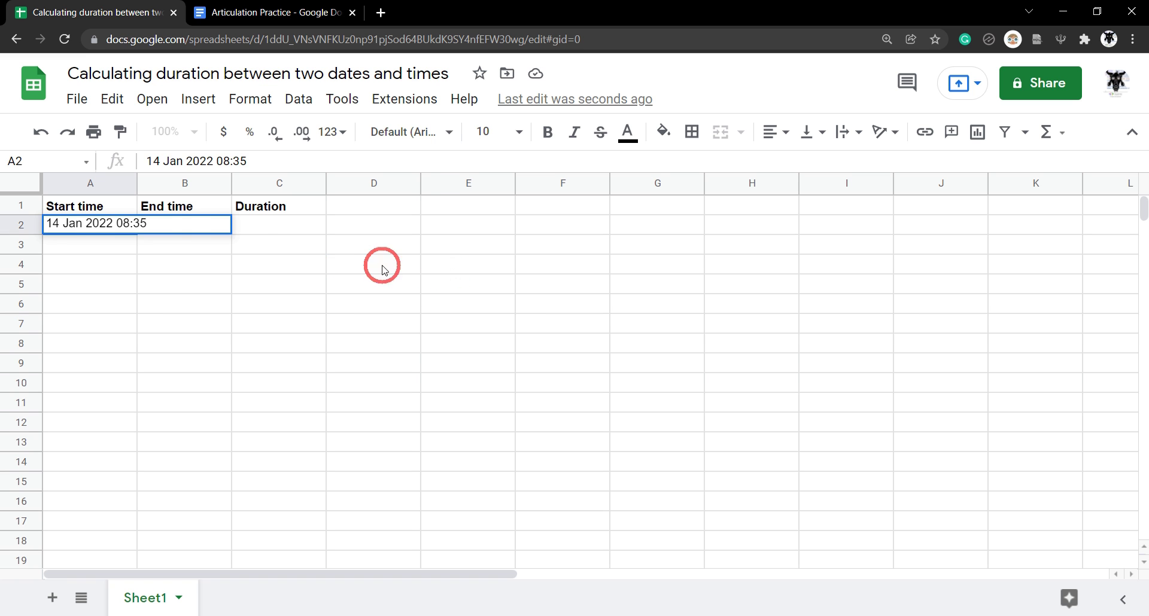
left_click(178, 232)
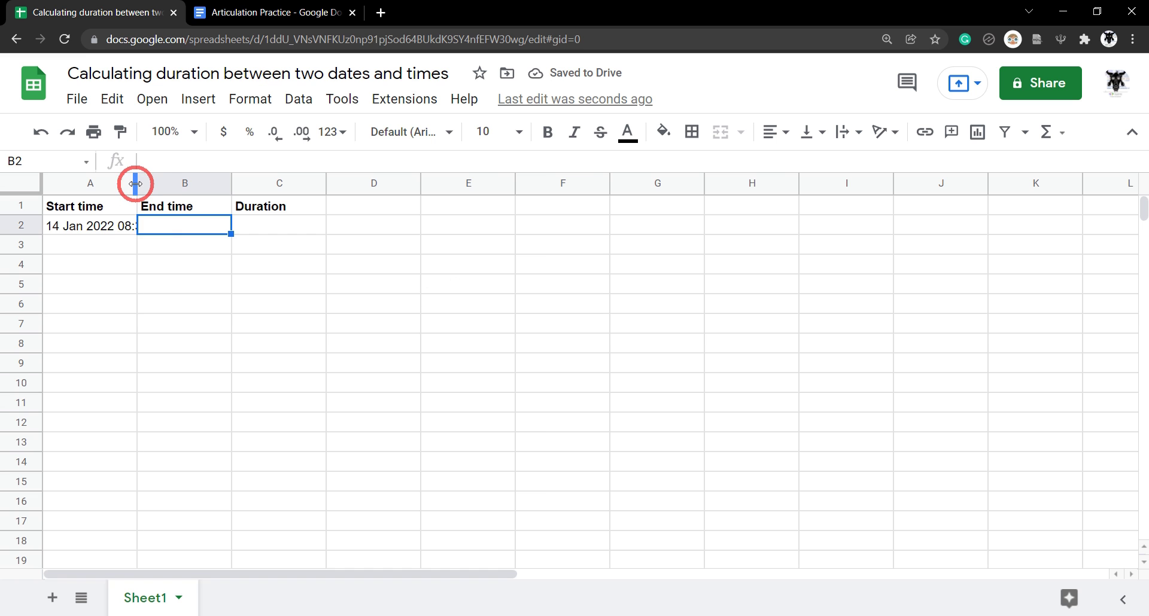
Step: Widen columns A and B so the full date-time values fit
left_click_drag(136, 184, 166, 184)
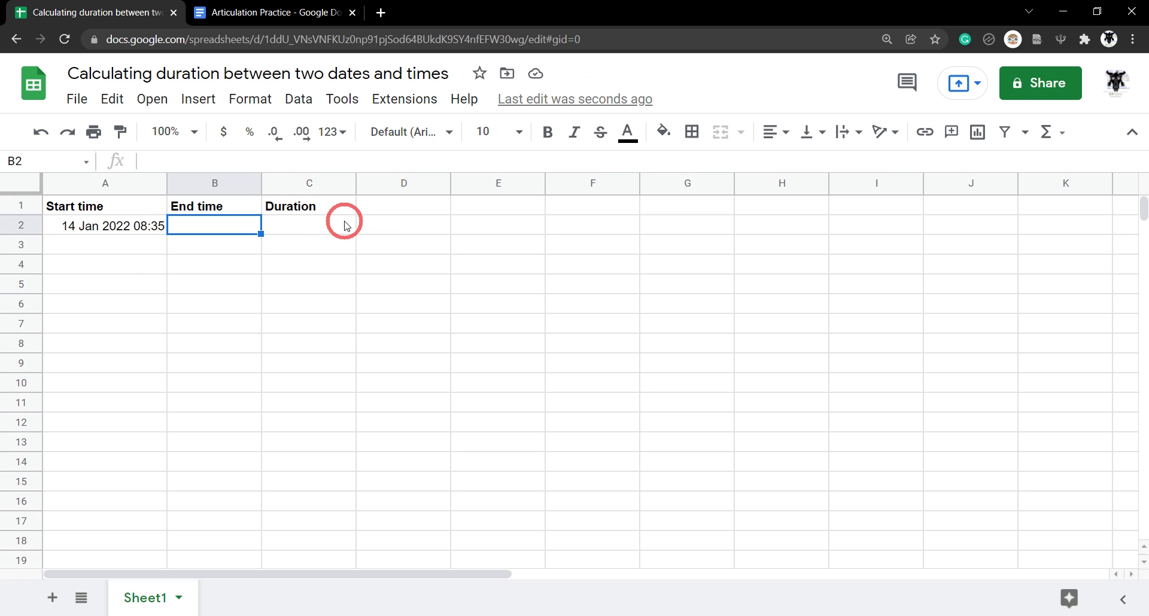
left_click_drag(261, 182, 289, 181)
left_click(170, 286)
left_click(128, 228)
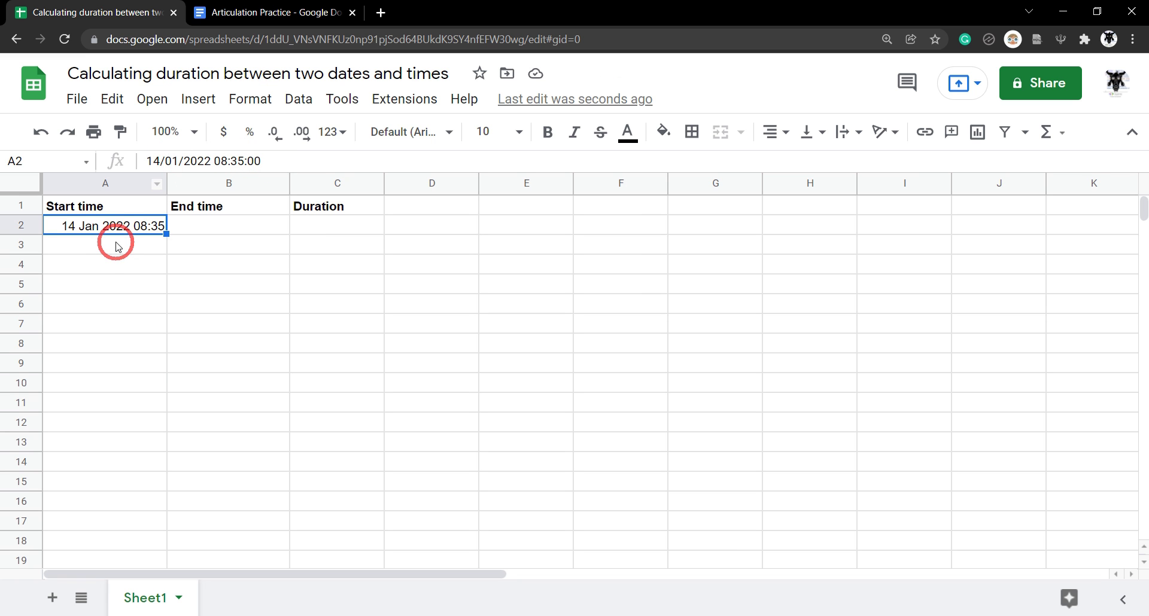
Step: Give A2 a custom date-time format with a comma after the year: 14 Jan 2022, 08:35
left_click(262, 98)
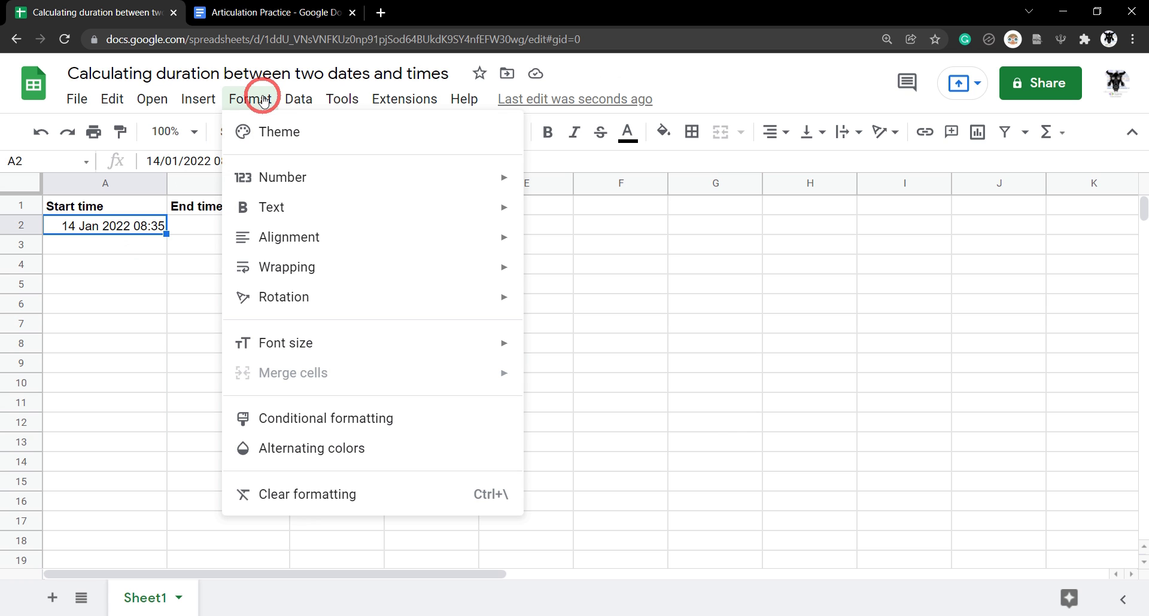
mouse_move(281, 177)
scroll(652, 187, "down", 3)
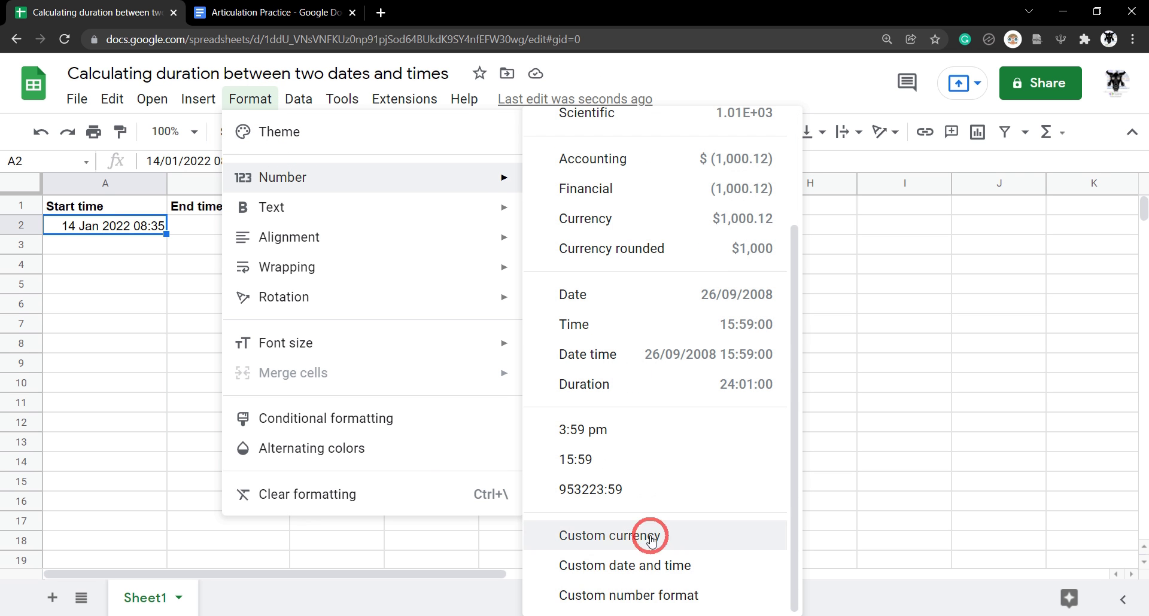
left_click(671, 564)
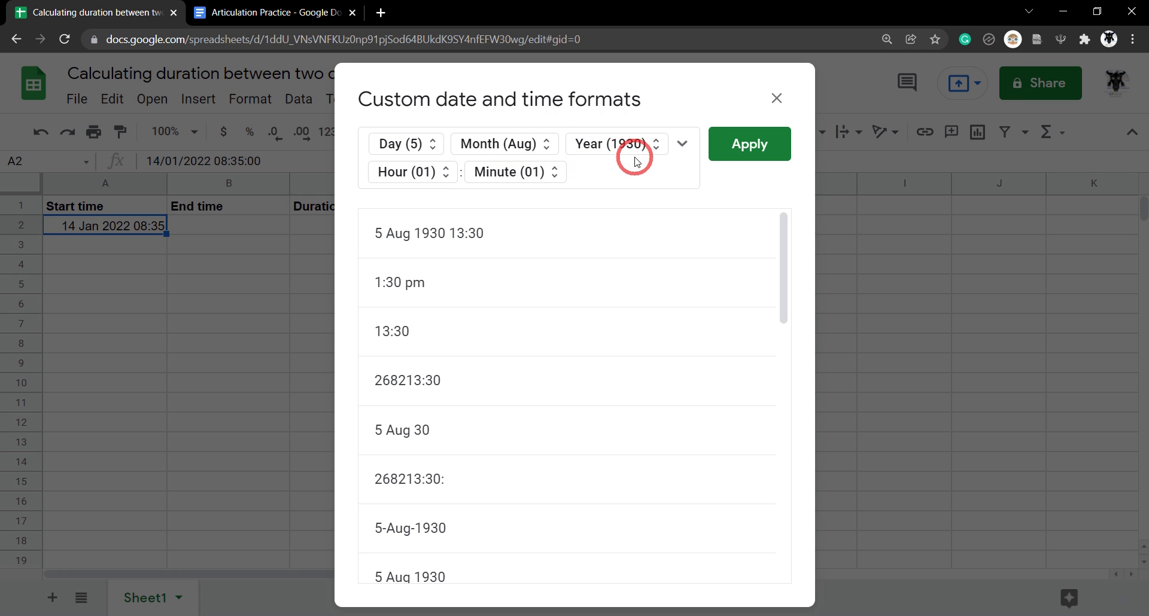
left_click(671, 148)
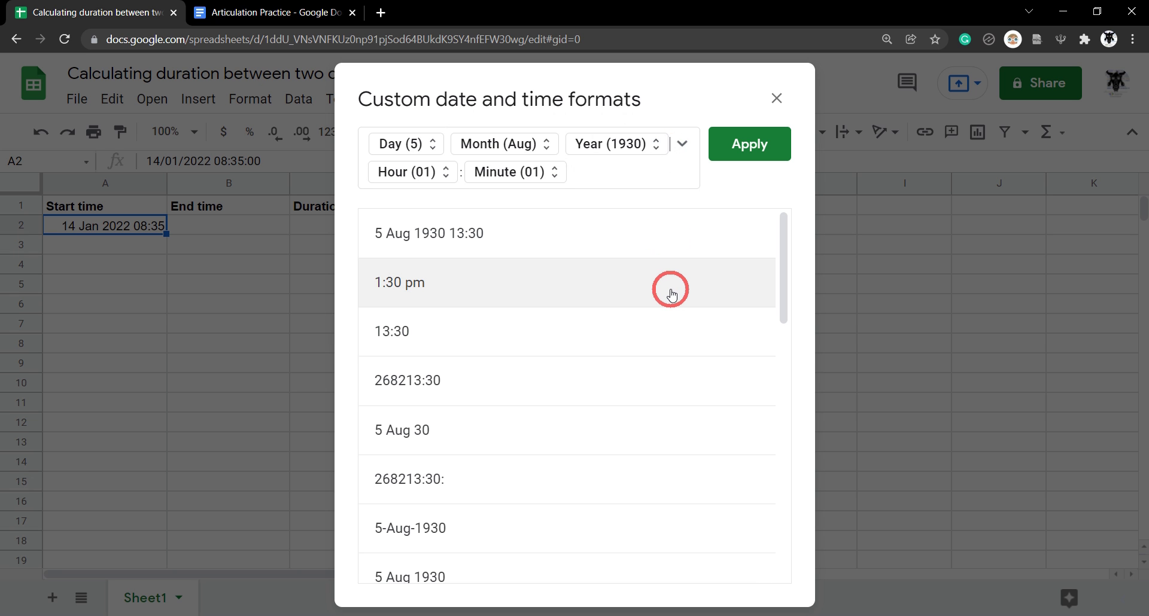
type(",")
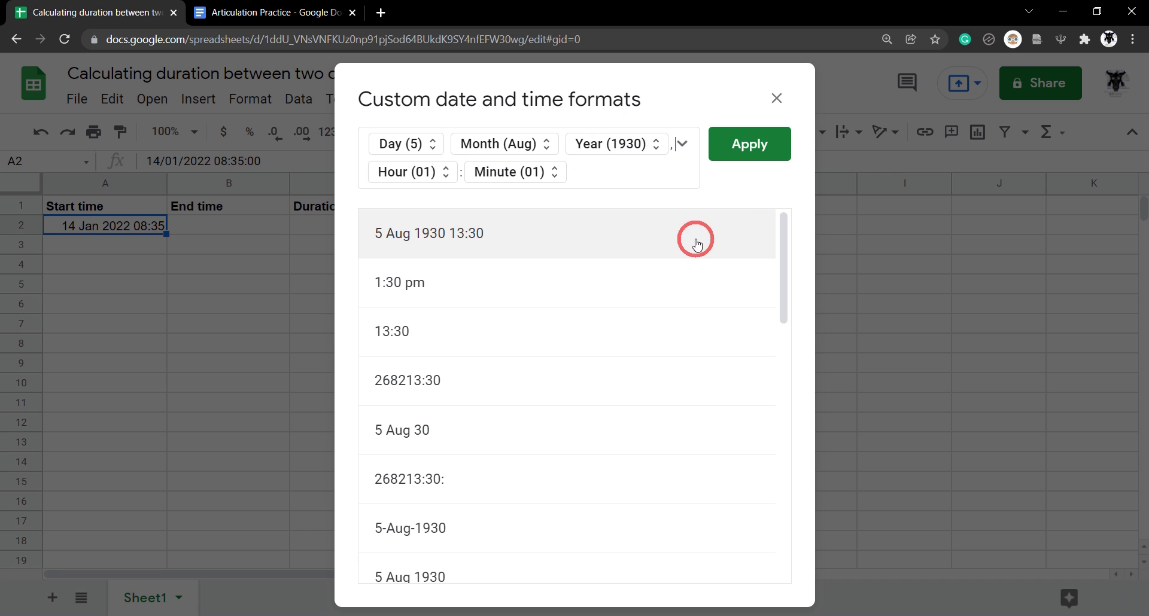
left_click(757, 145)
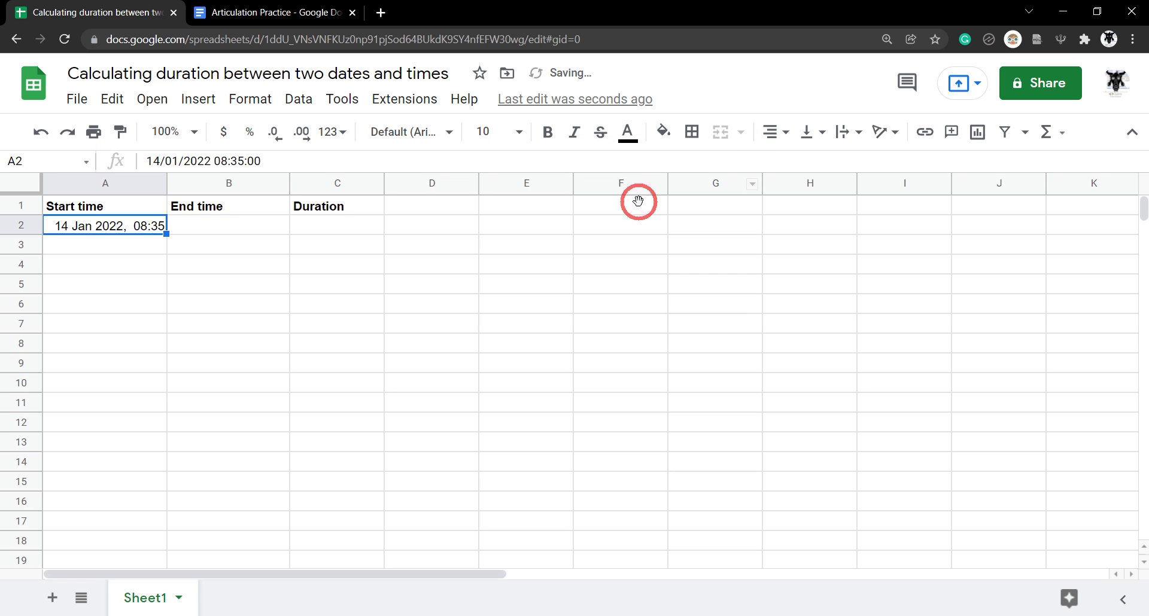
left_click(233, 273)
left_click(128, 226)
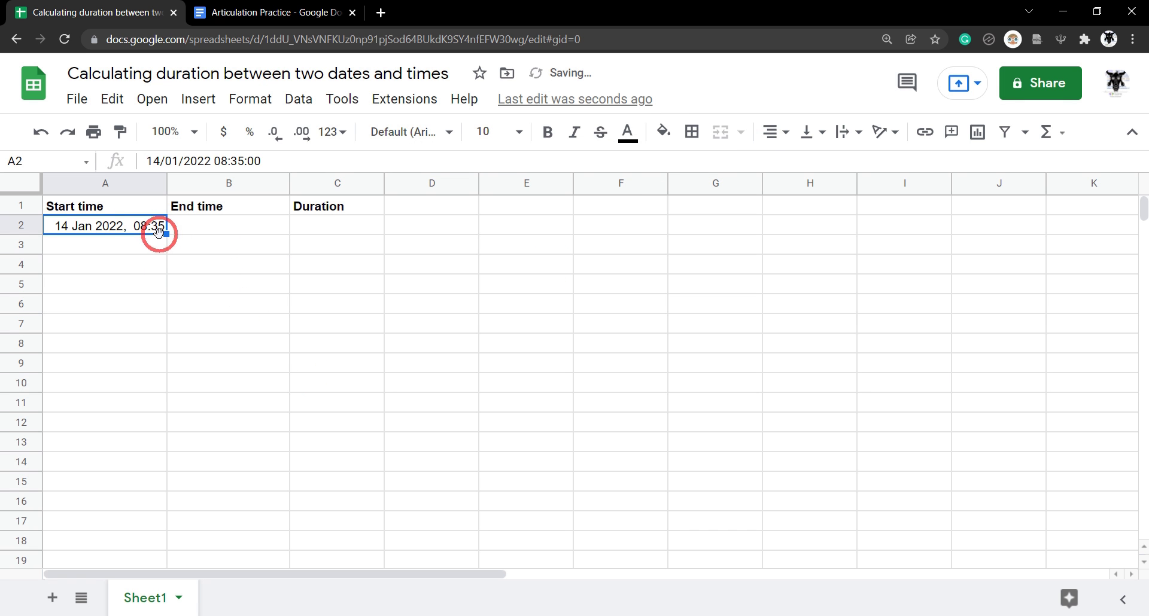
Step: Copy A2's custom date-time format onto B2 with Paint format
left_click(123, 137)
left_click(229, 225)
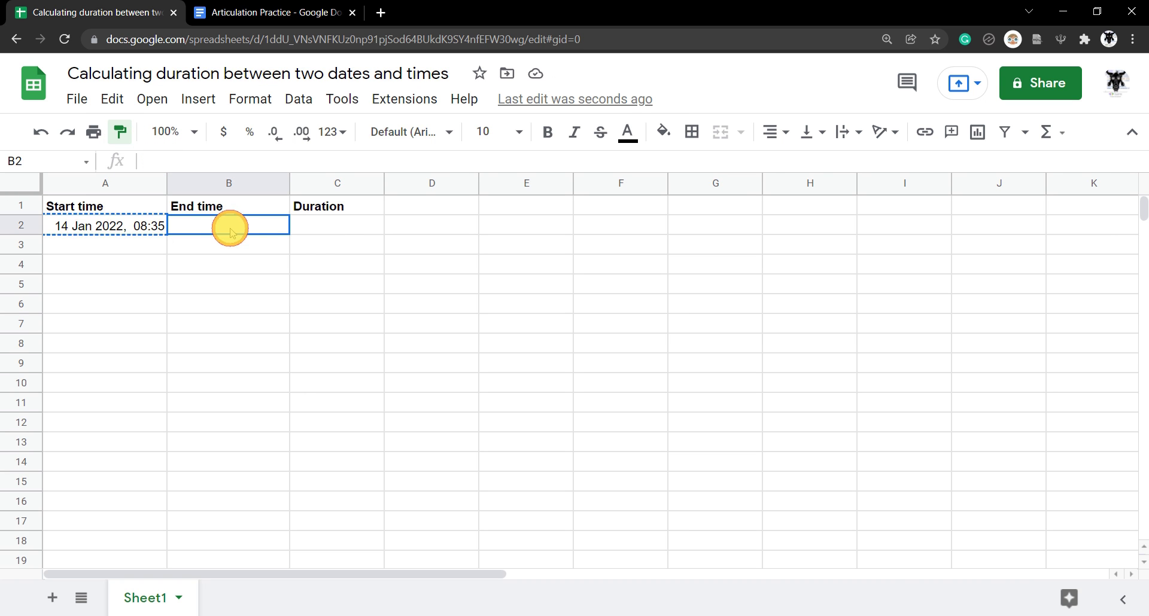
left_click(219, 265)
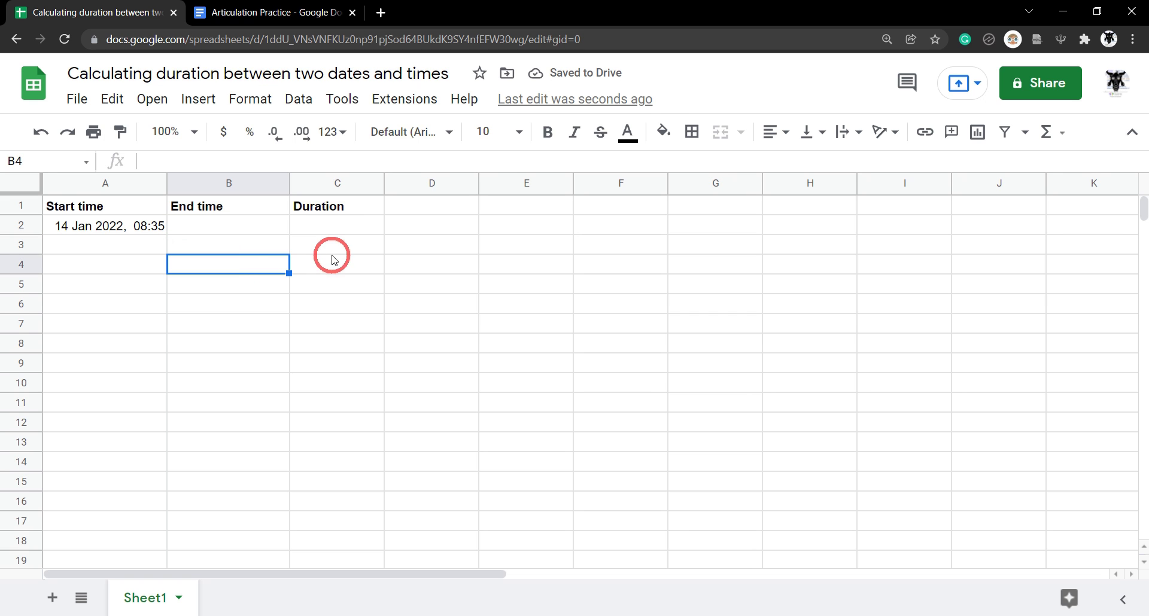
left_click(347, 230)
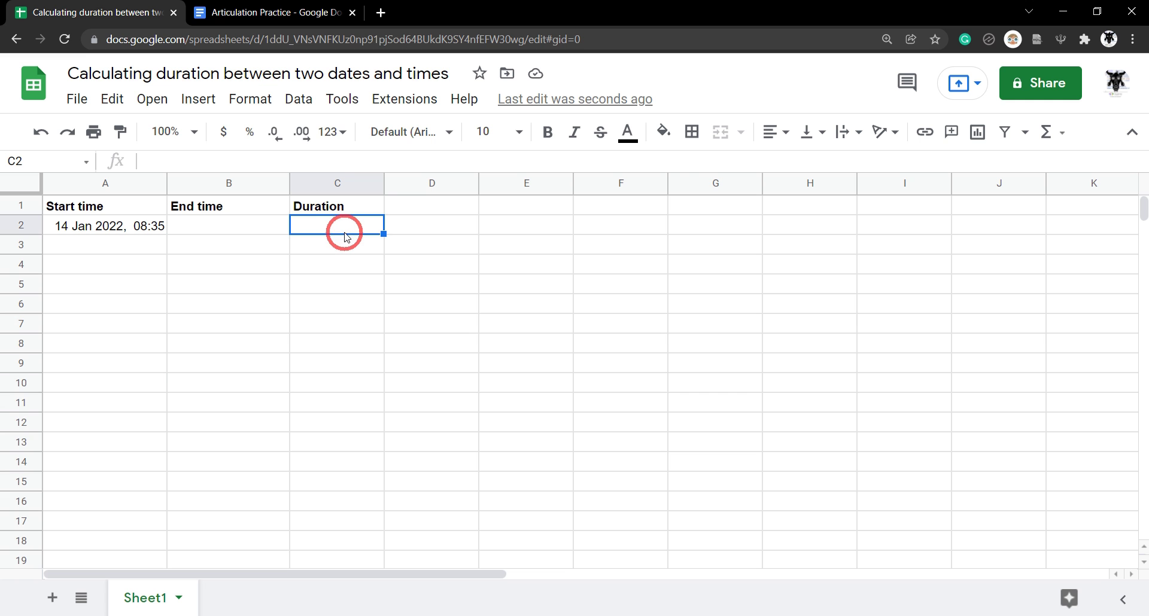
Step: Format C2 with the elapsed hours preset, labelling hours hr/s and minutes min/s
left_click(253, 105)
mouse_move(282, 177)
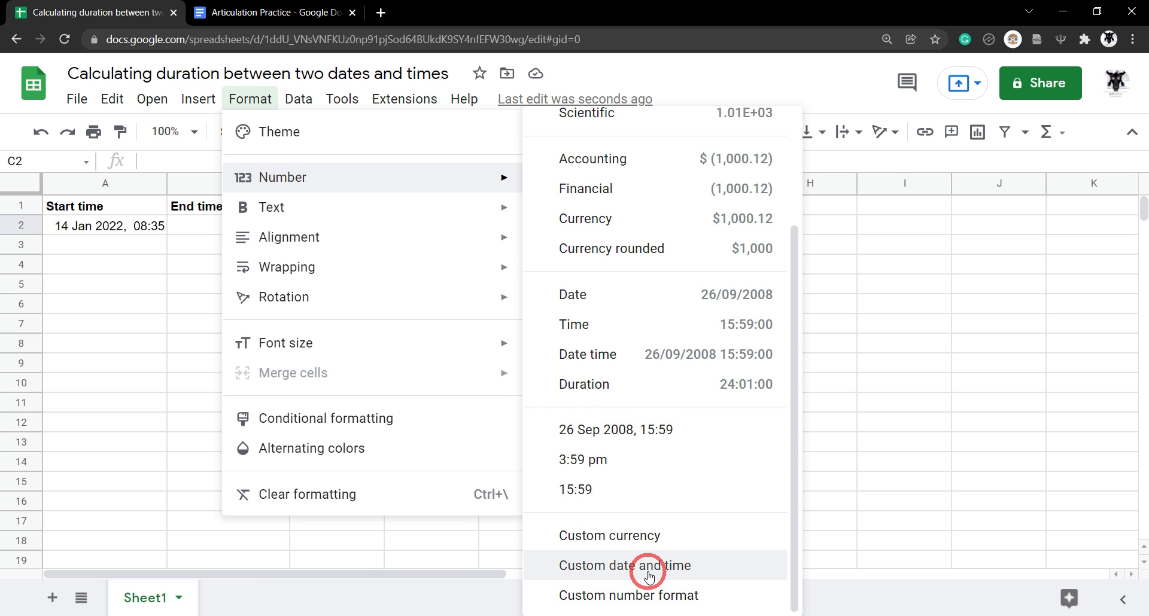
left_click(650, 576)
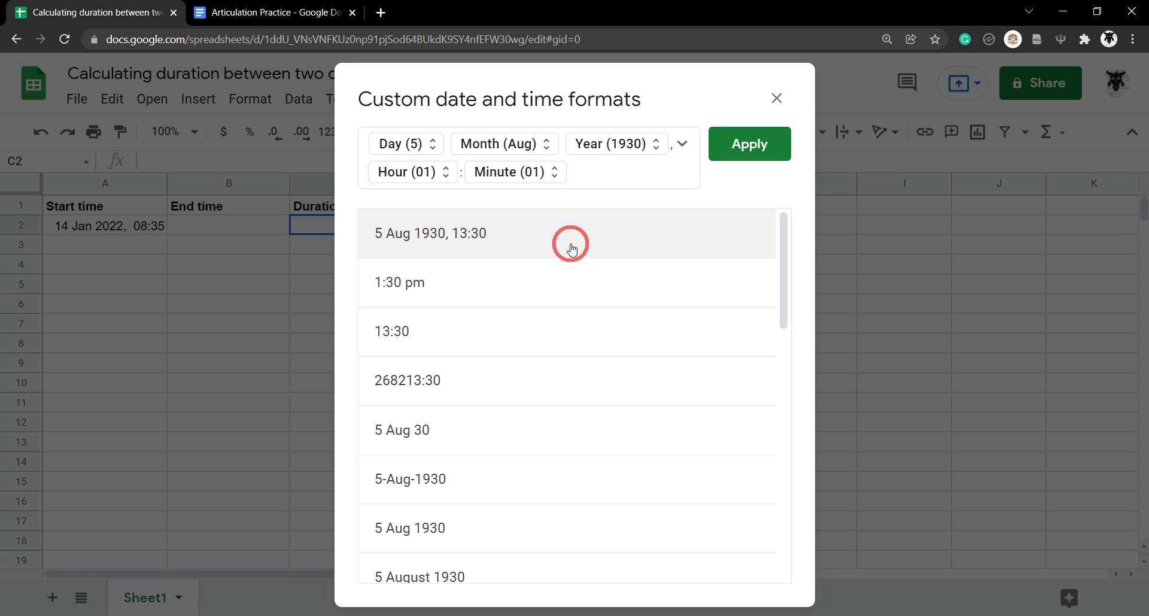
left_click(415, 392)
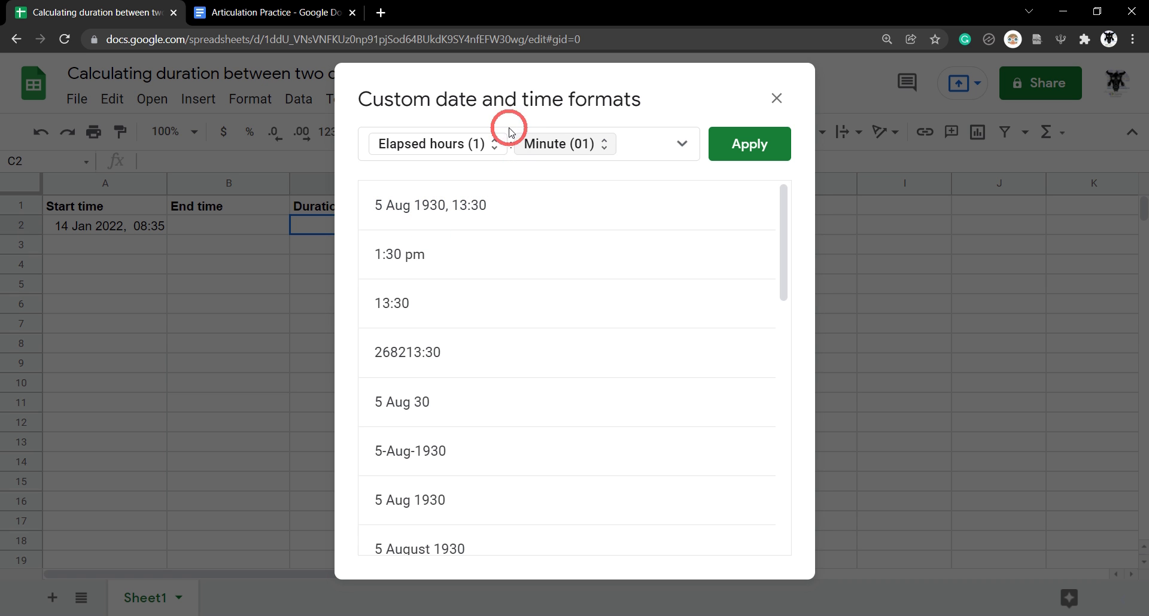
left_click(513, 150)
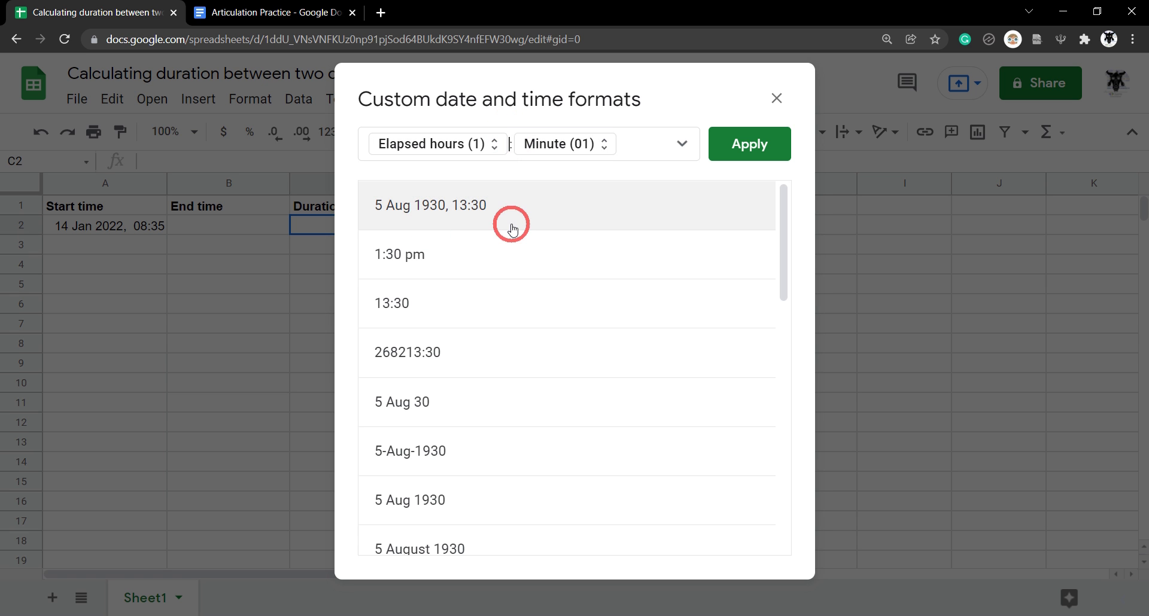
key("BackSpace")
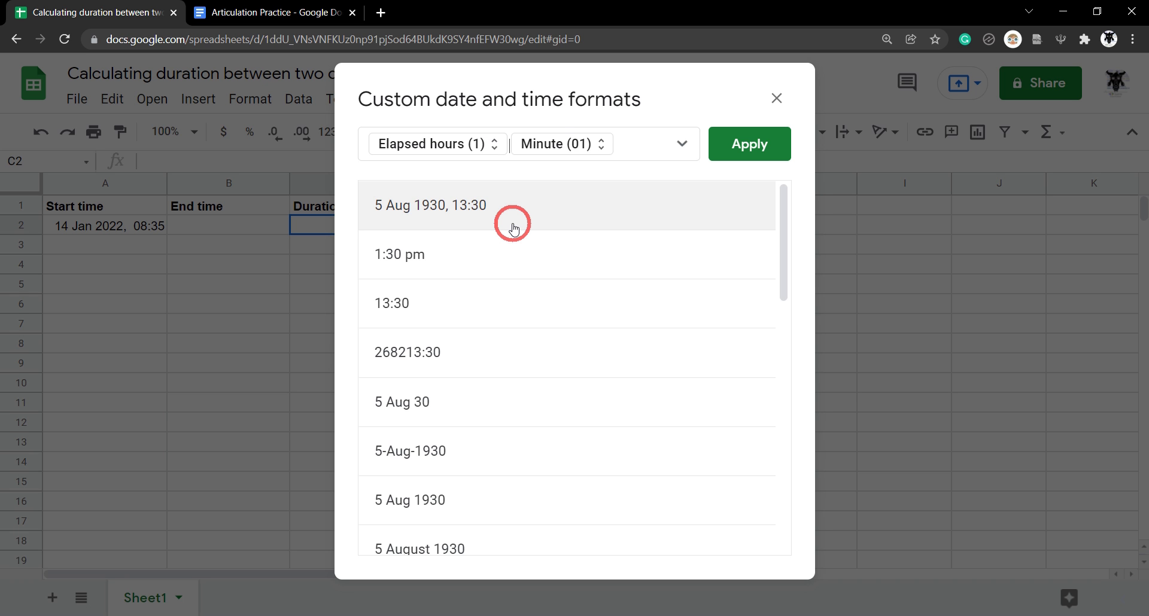
type("hrs")
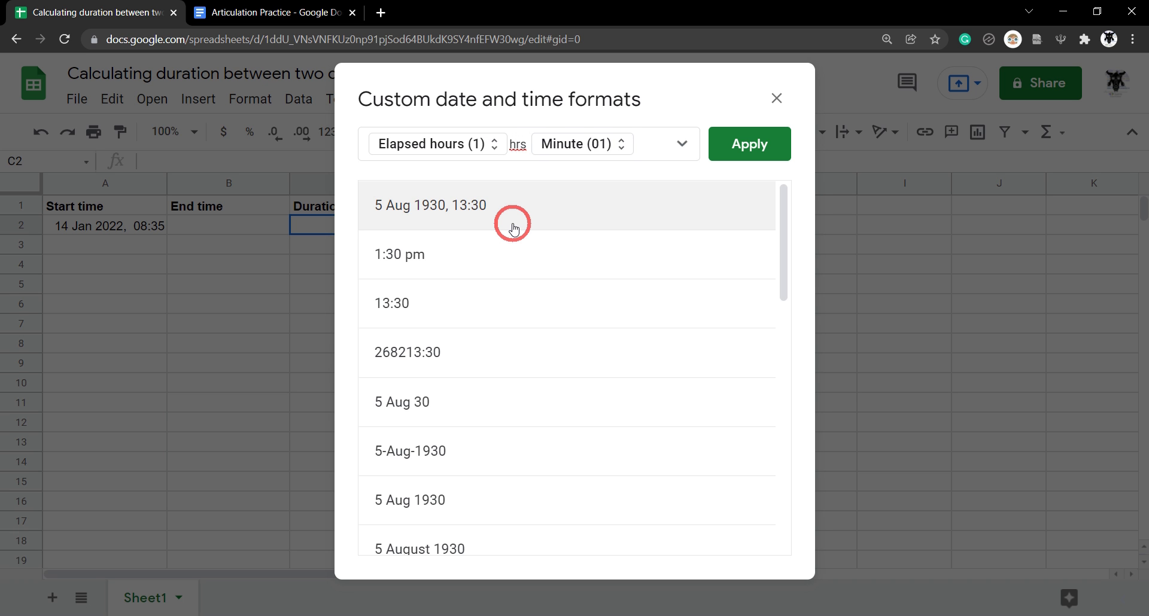
key("BackSpace")
type("/s")
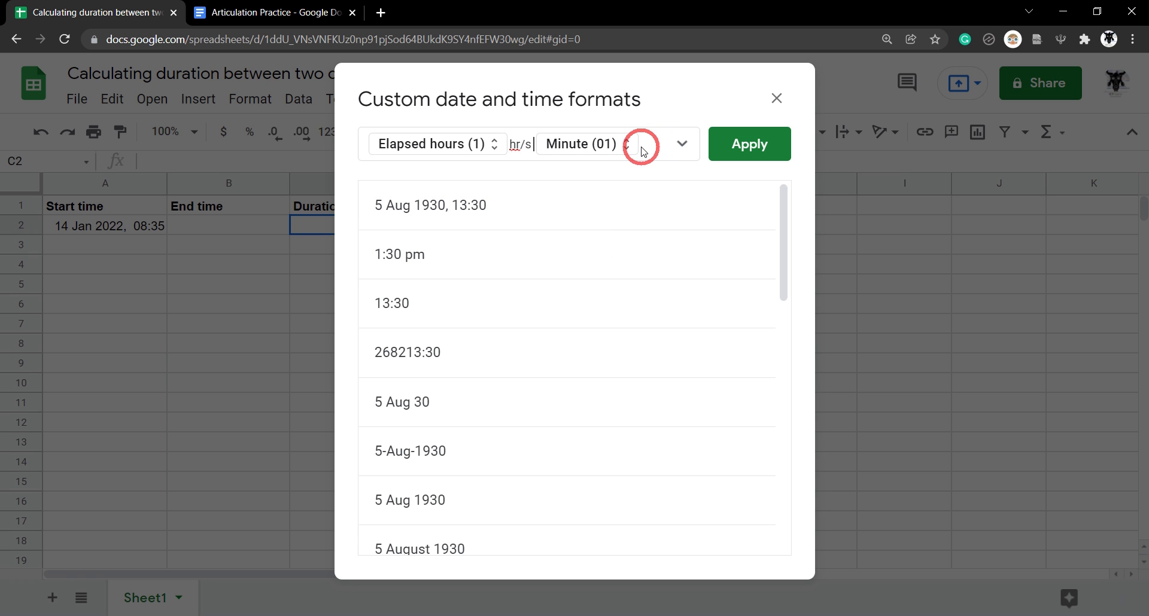
left_click(642, 150)
type("min/s")
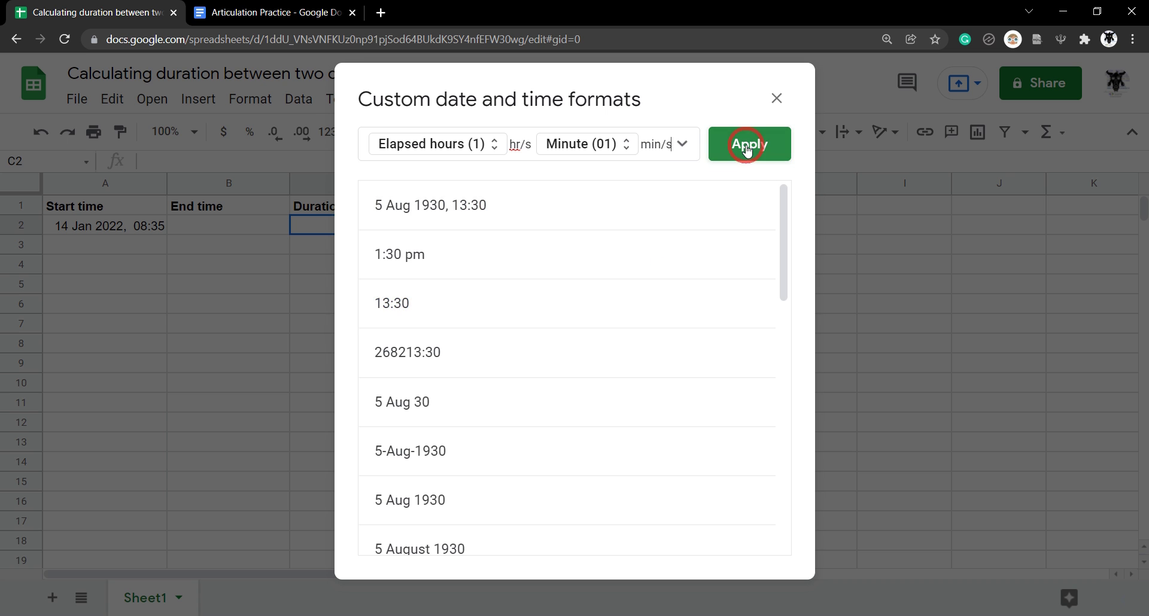
left_click(746, 146)
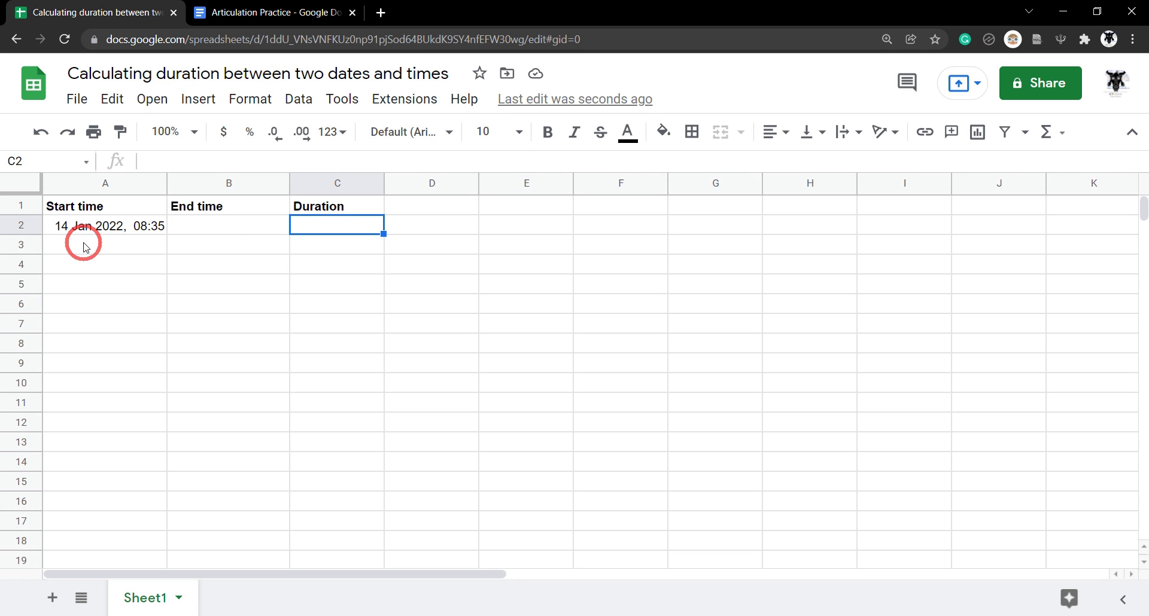
Step: Enter 19/01/2022 3:40pm in B2, displayed as 19 Jan 2022, 15:40
key("Left")
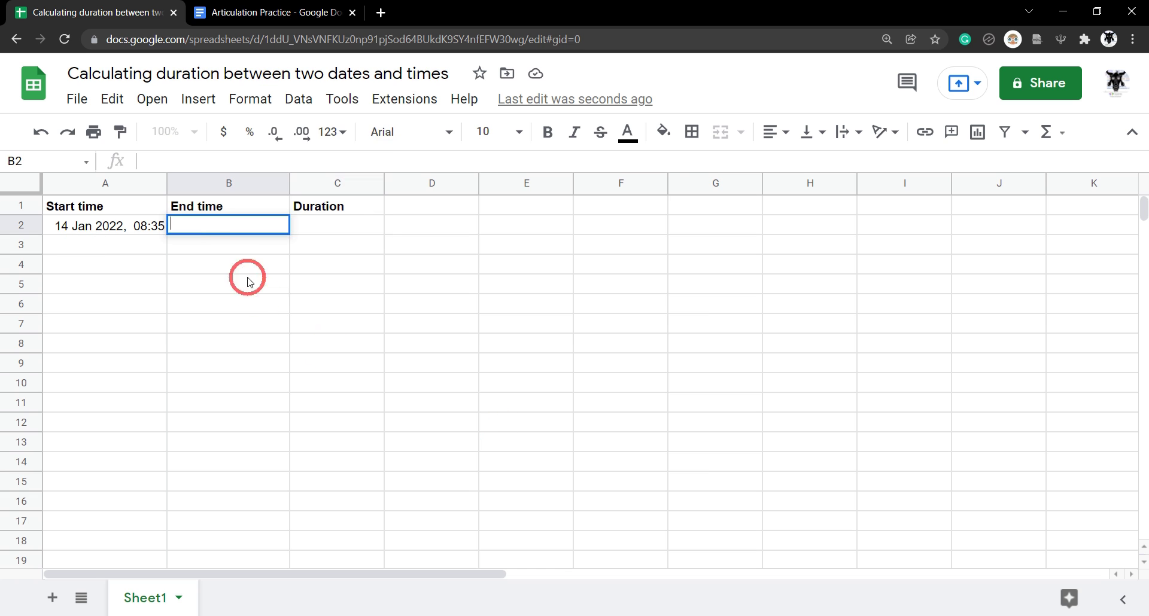
left_click(234, 258)
left_click(227, 230)
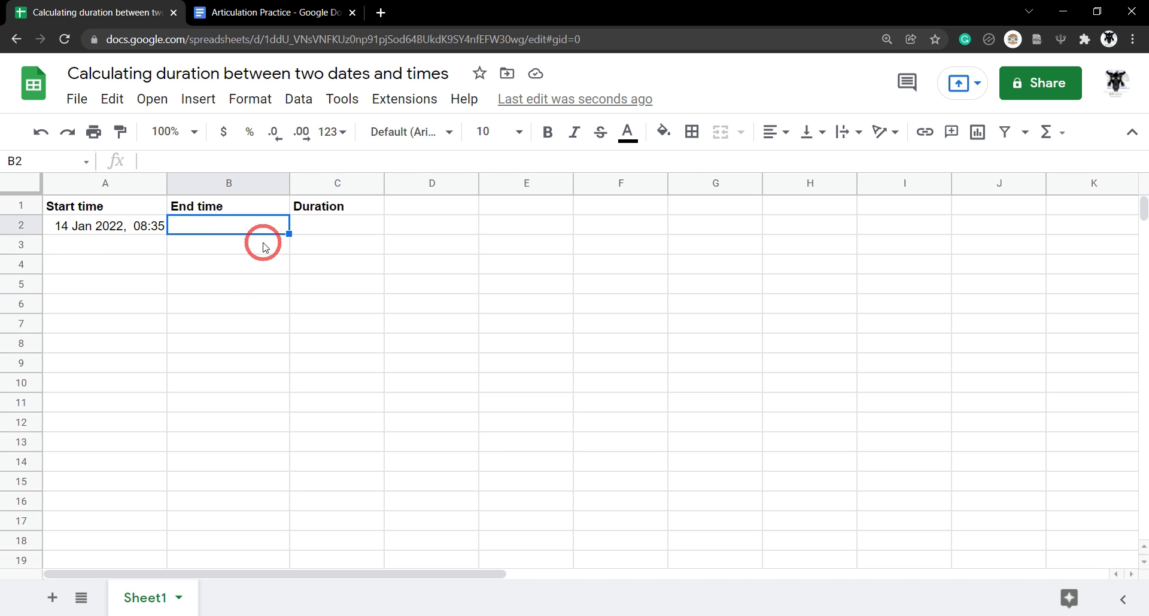
type("19/01/2022 3:40pm")
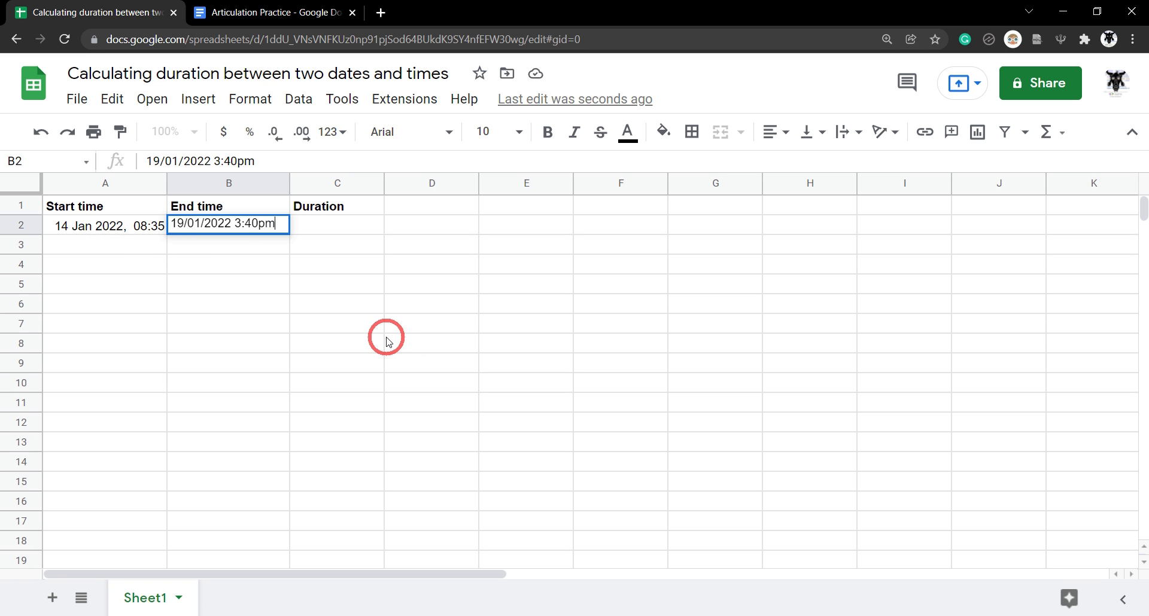
key("Tab")
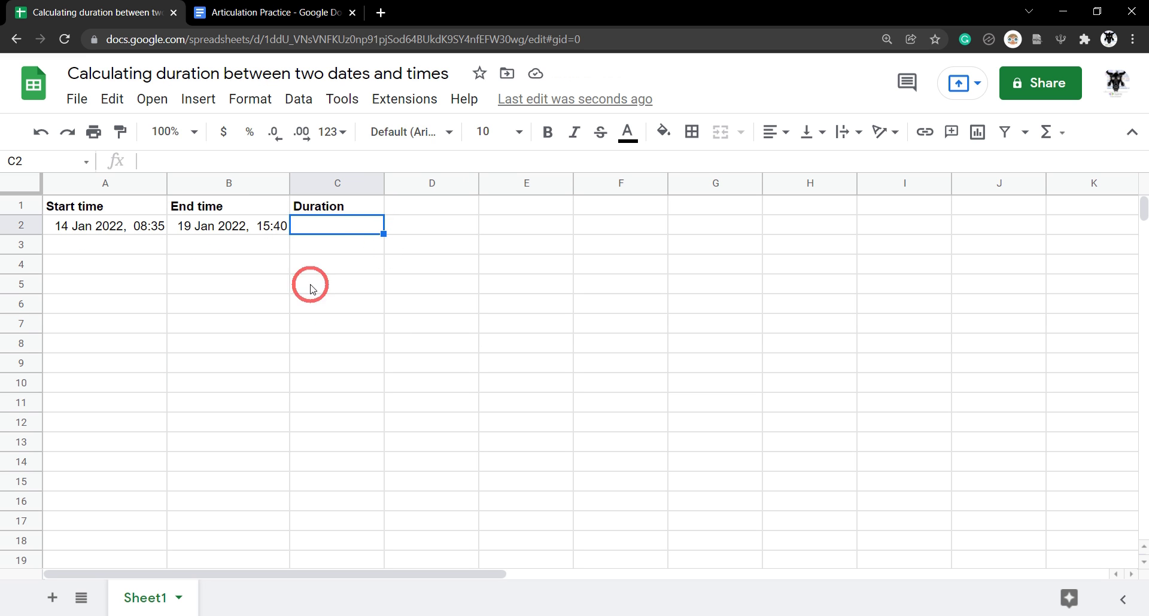
Step: Enter =B2-A2 in C2, giving a duration of 127hr/s 05min/s
left_click(257, 246)
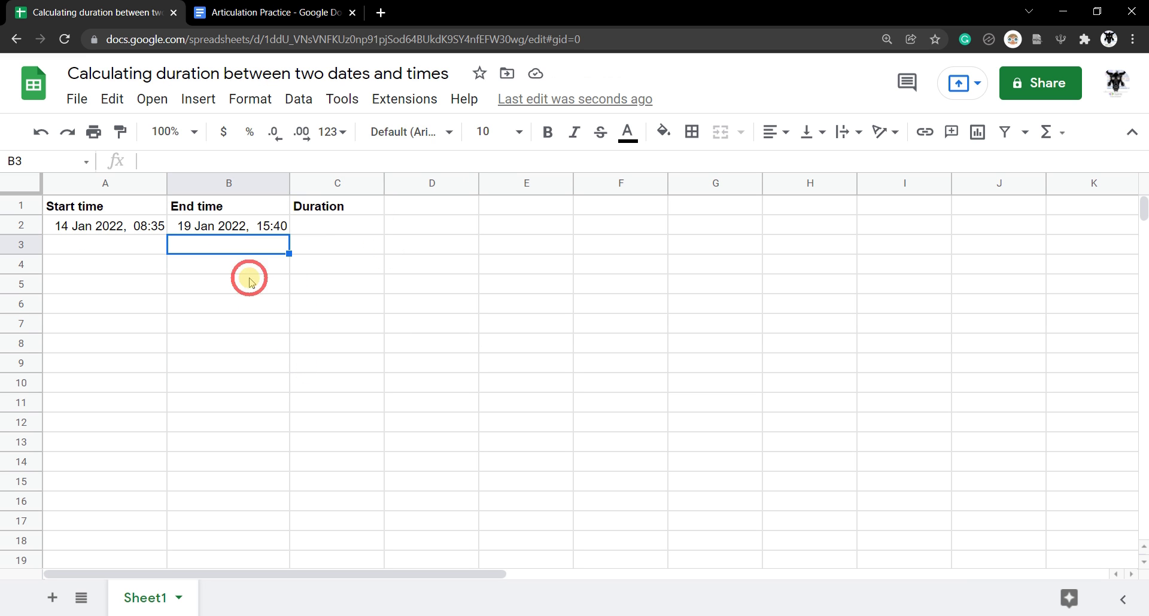
left_click(338, 230)
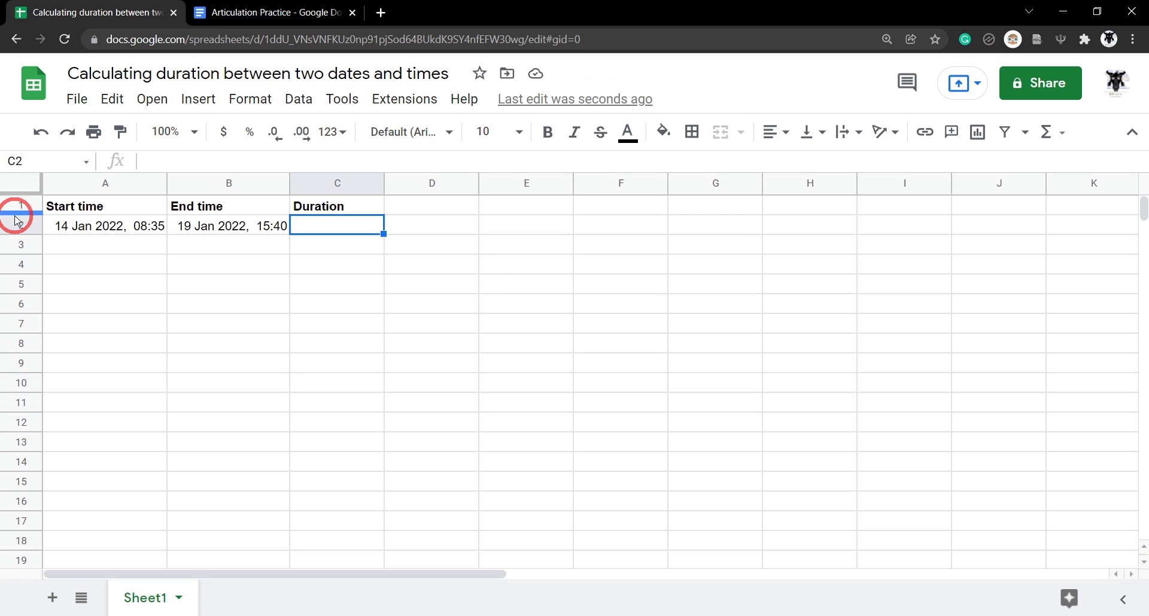
left_click(255, 226)
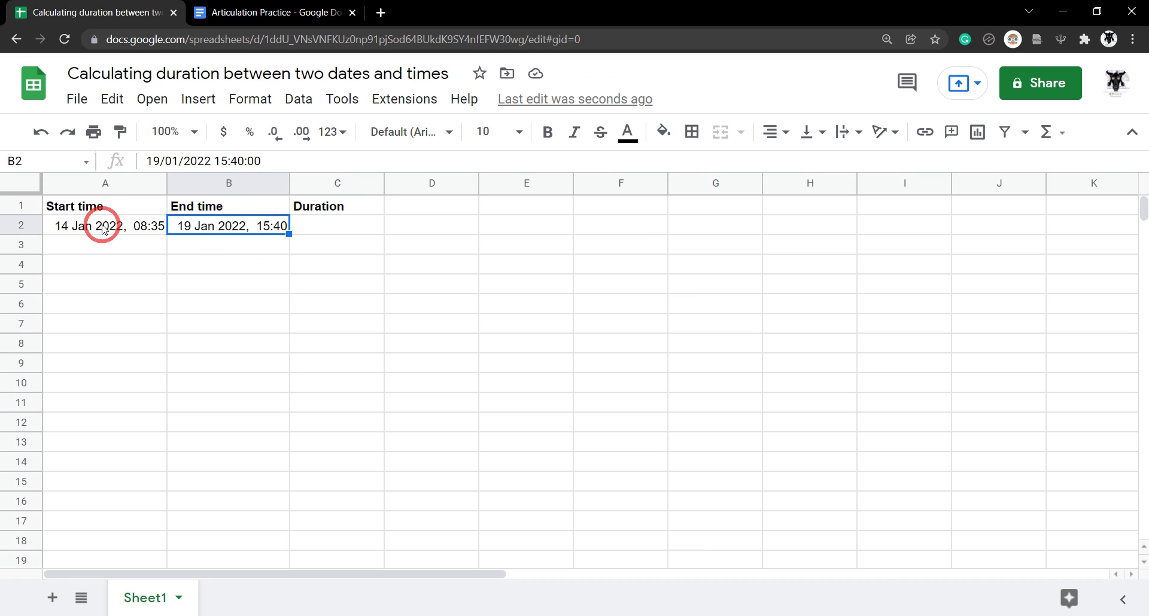
left_click(339, 225)
type("=")
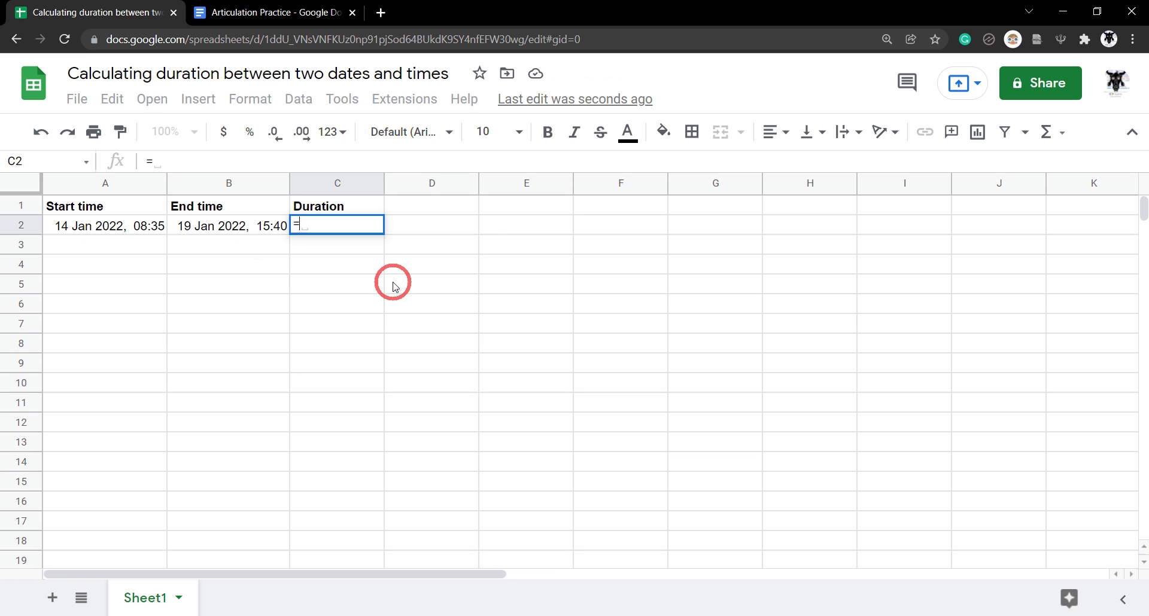
left_click(244, 229)
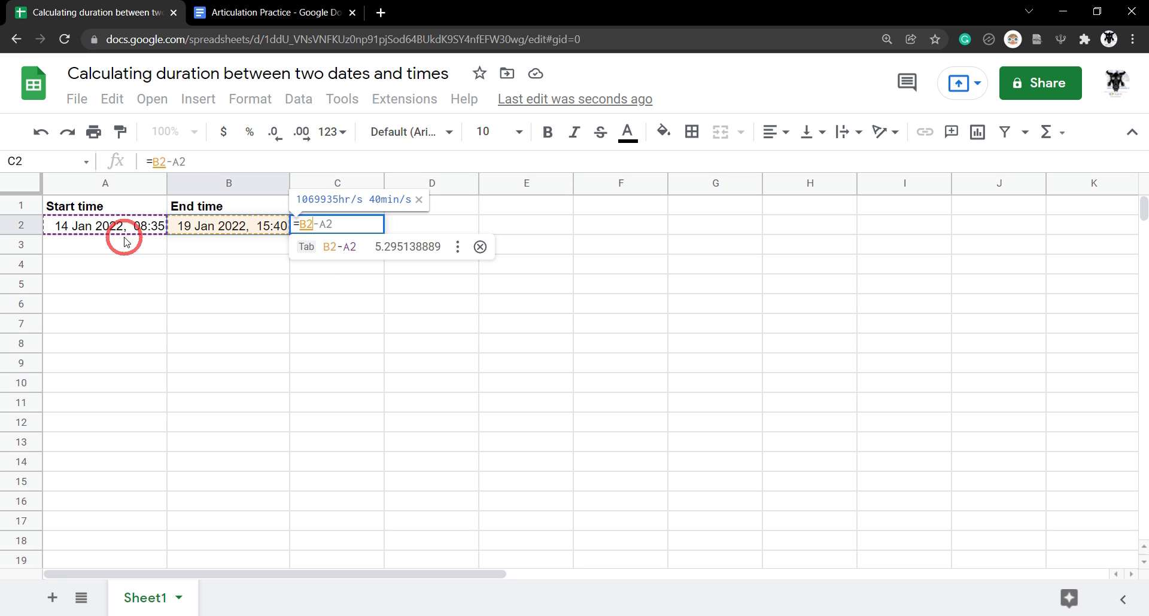
type(" -")
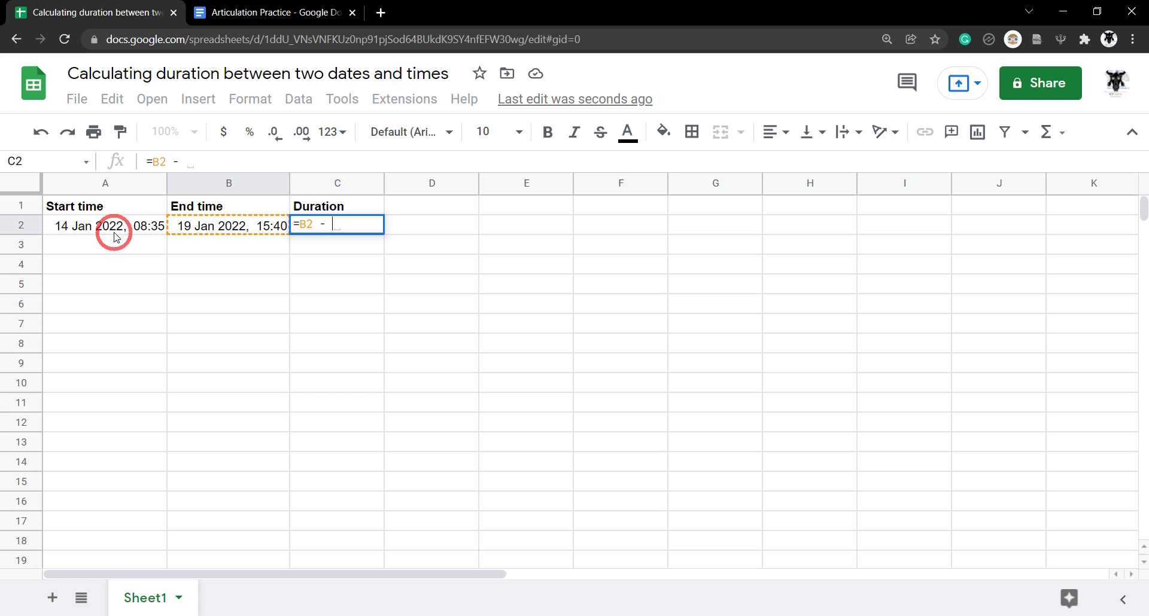
left_click(124, 239)
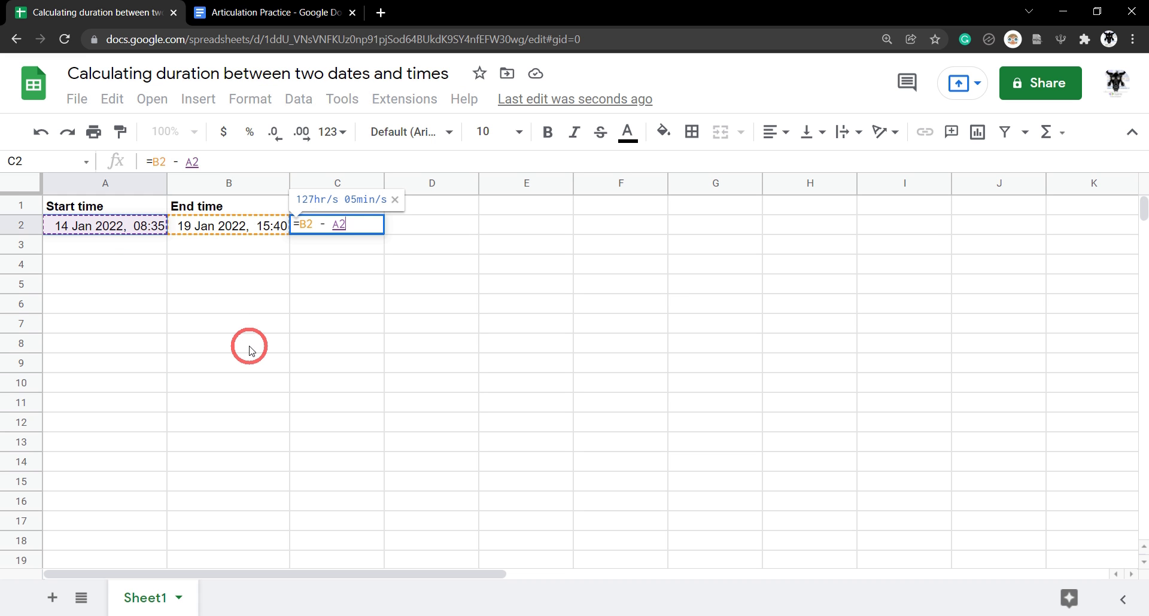
key("Return")
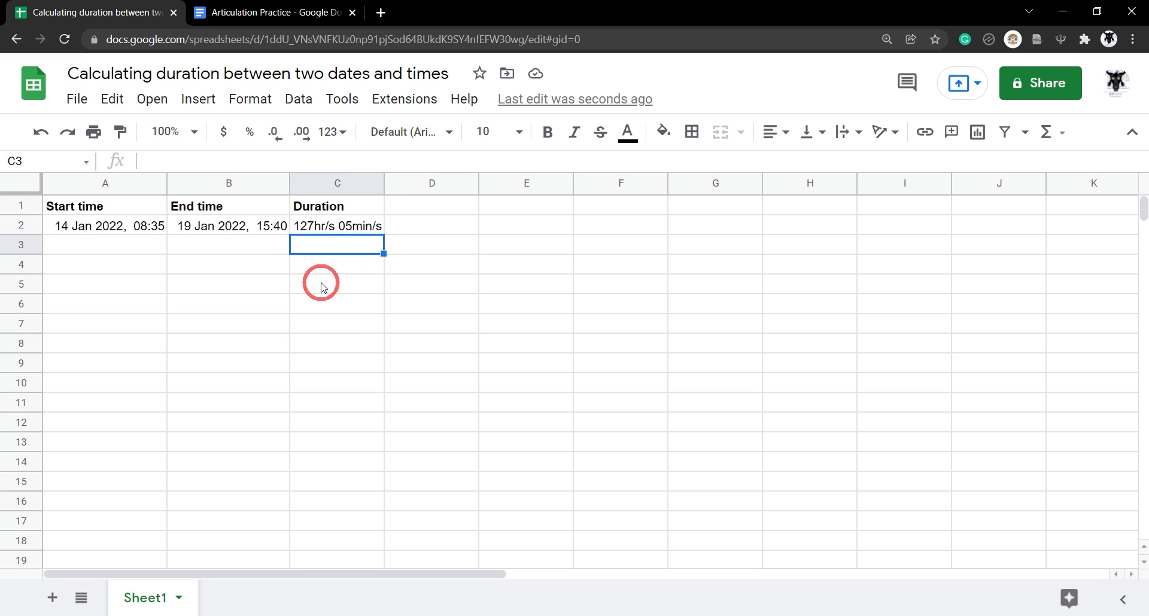
left_click(347, 279)
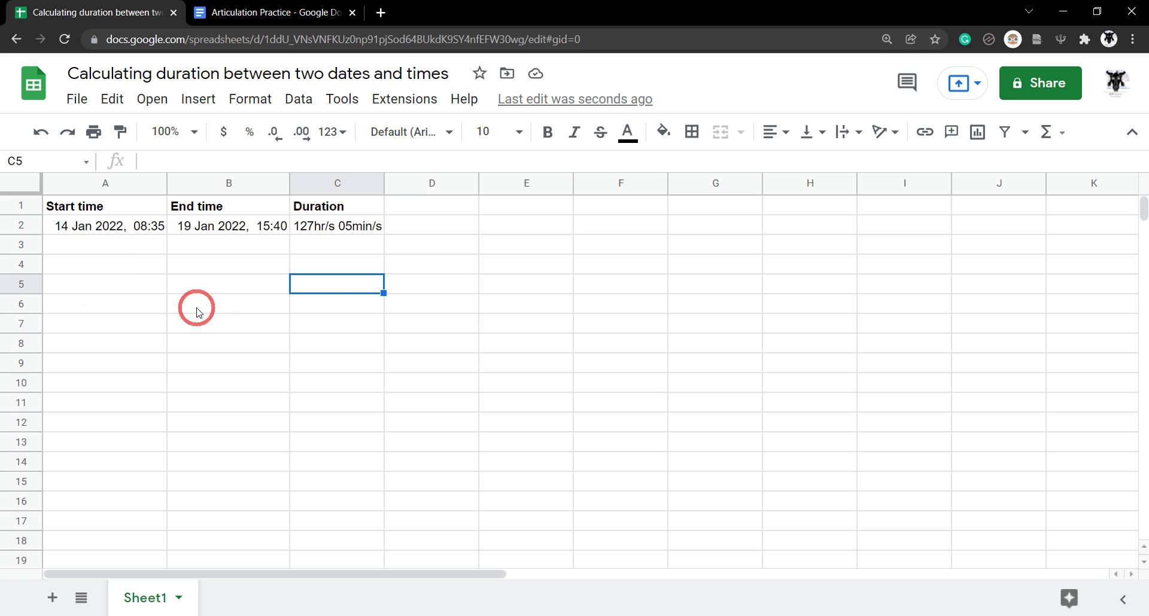
Step: Type the headers Start date, Start time and End date into A5:C5
key("Left")
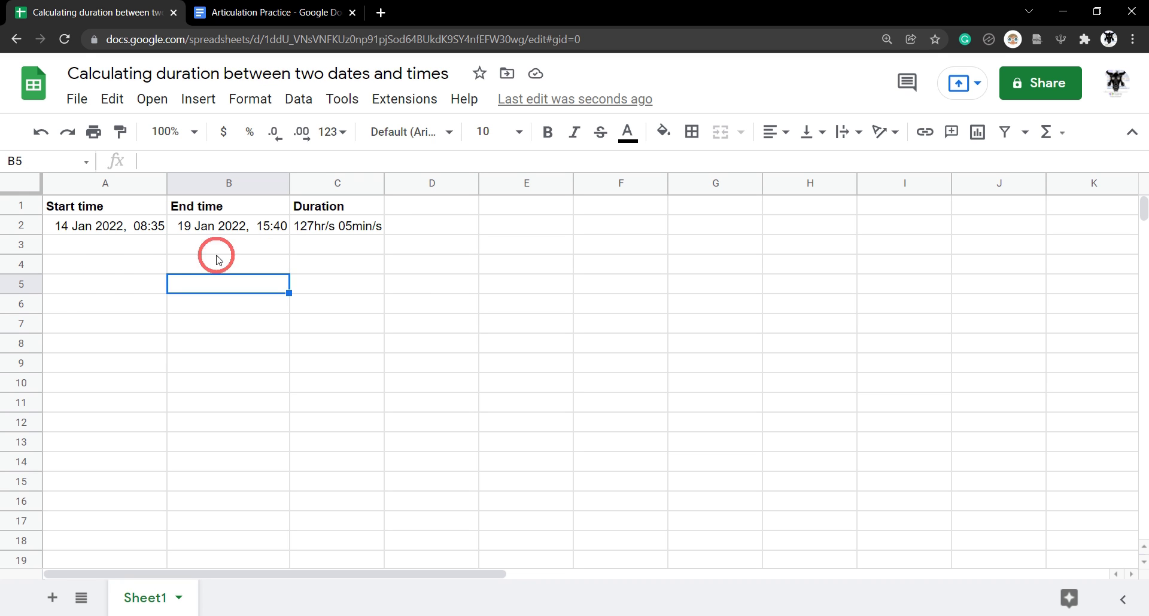
left_click(101, 285)
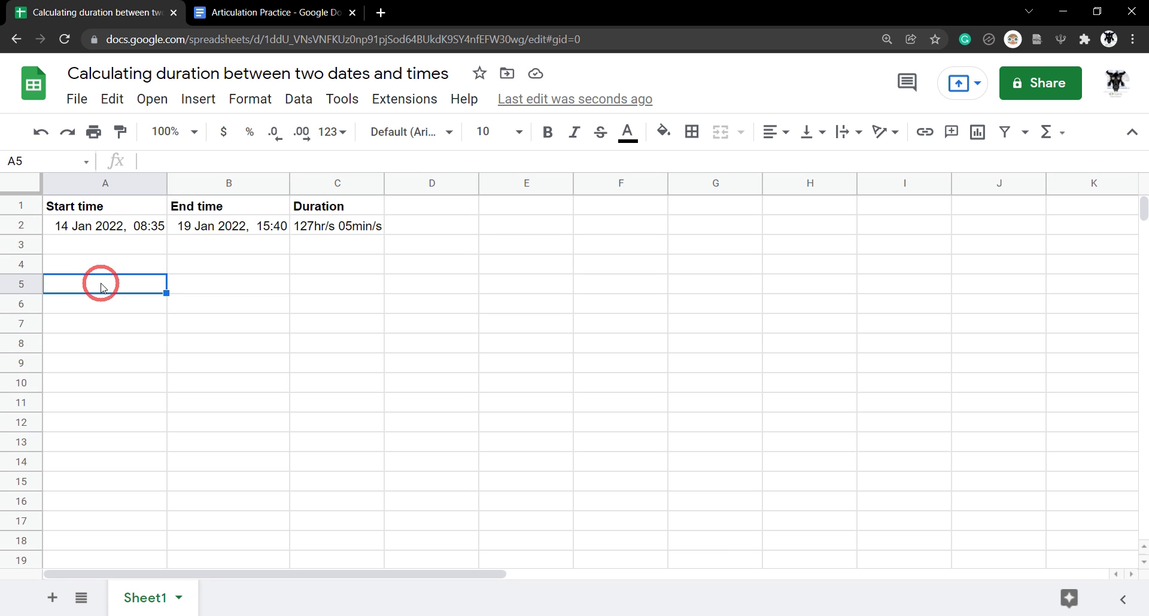
type("Start ")
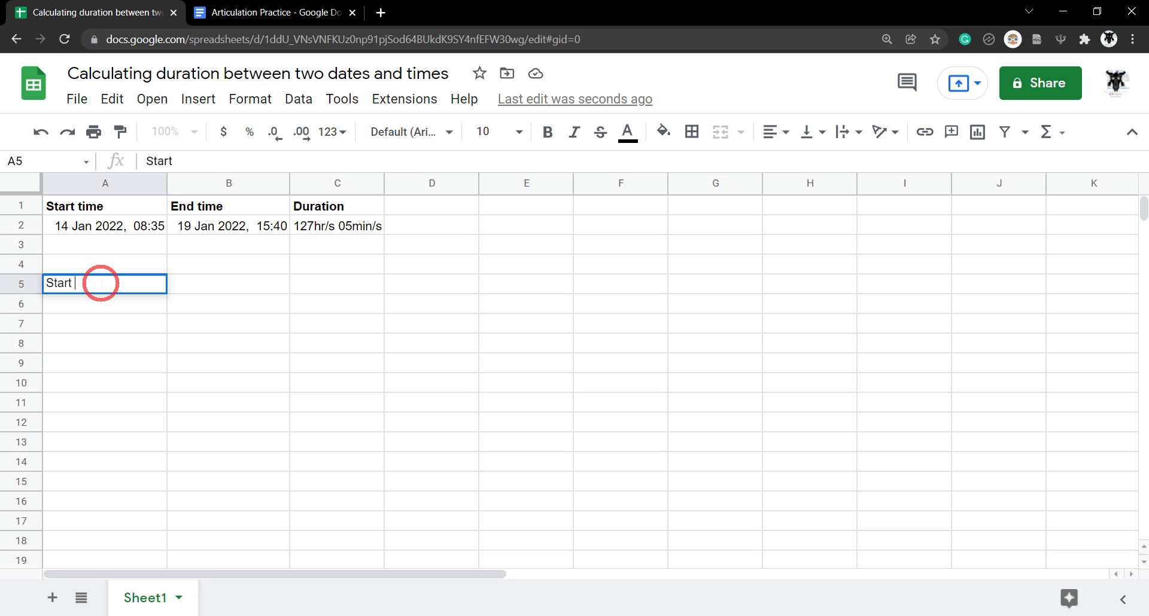
type("date")
key("Tab")
type("S")
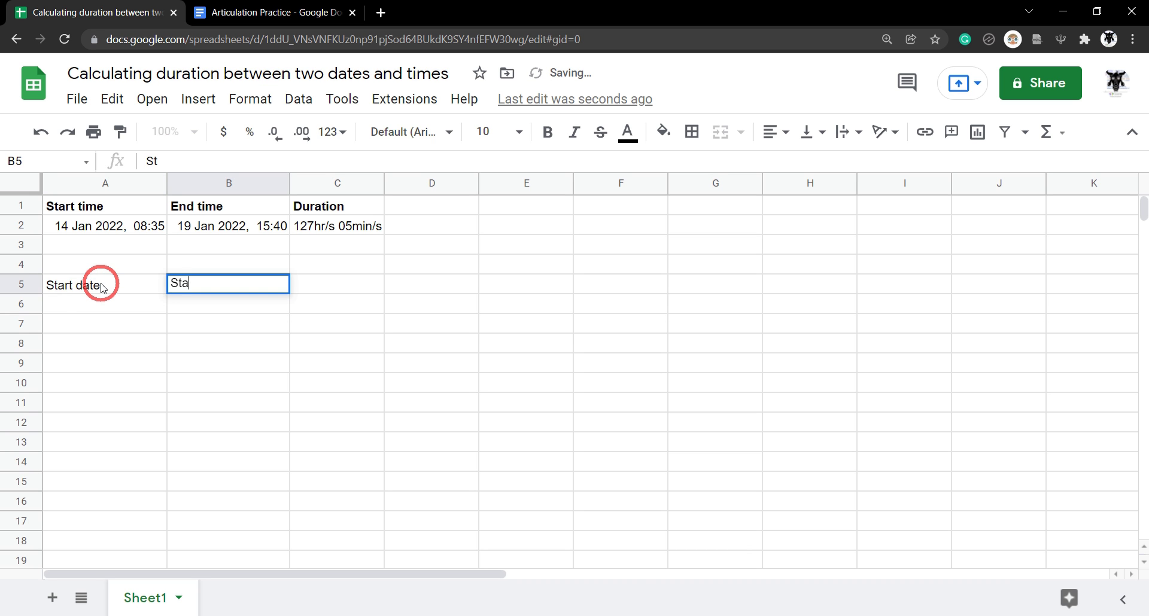
type("tart time")
key("Tab")
type("End date")
key("Tab")
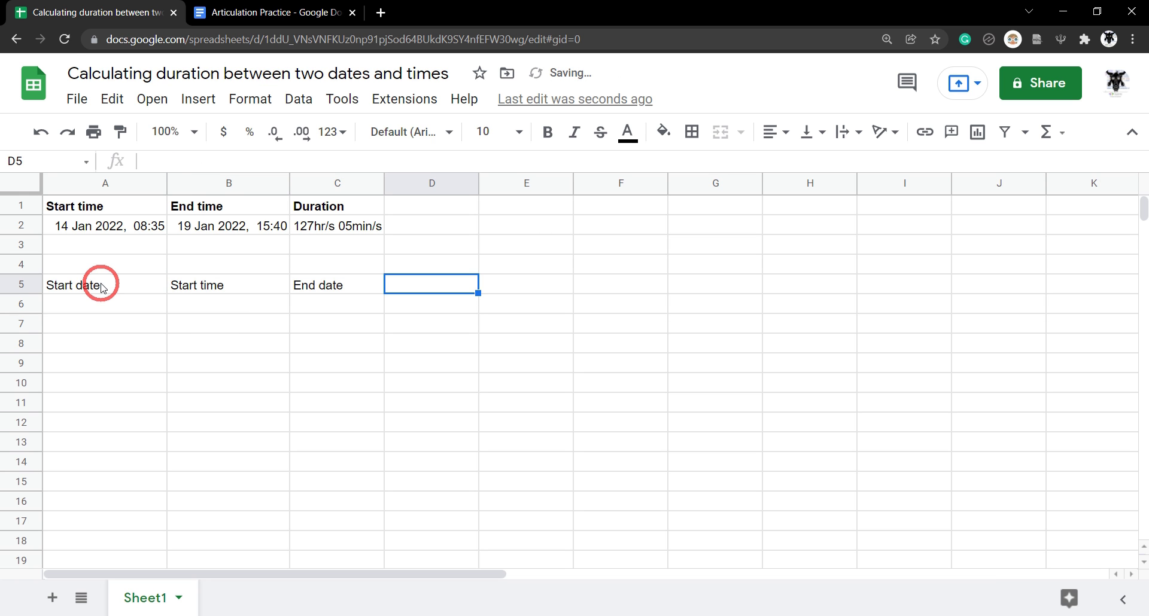
Step: Add End time and Duration headers in D5:E5 and bold all of A5:E5
type("End time")
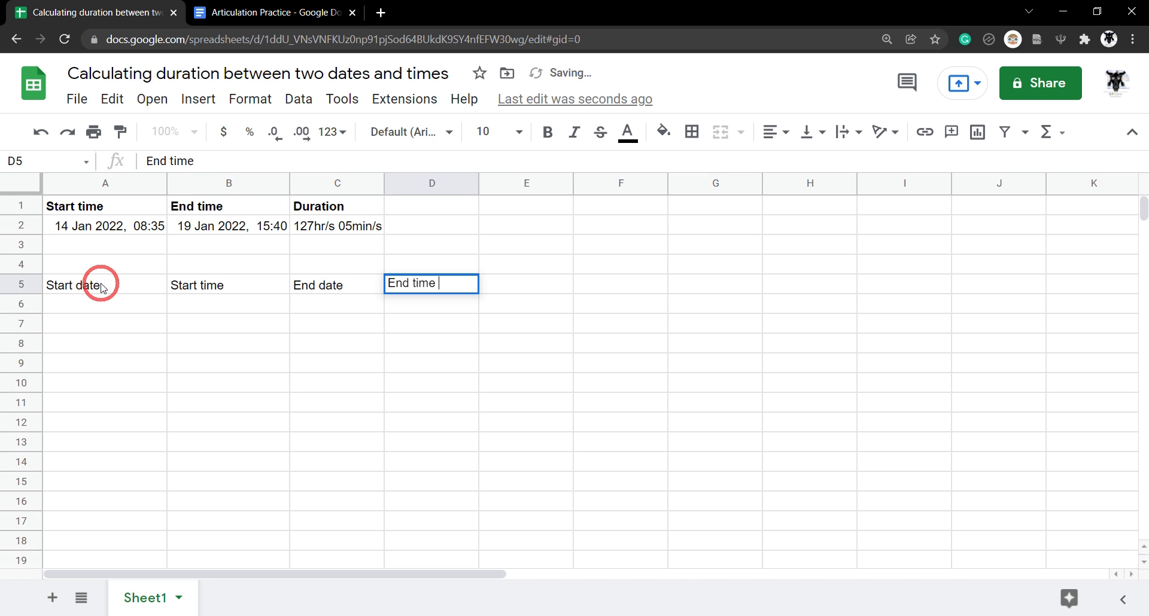
key("Tab")
type("Dura")
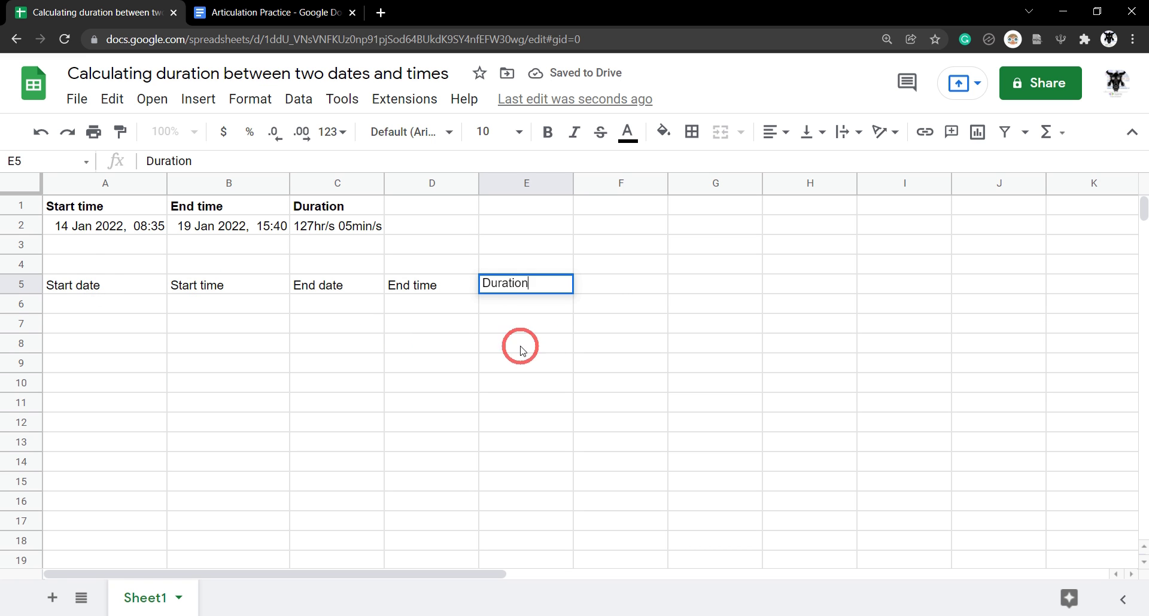
left_click(537, 326)
left_click(69, 291)
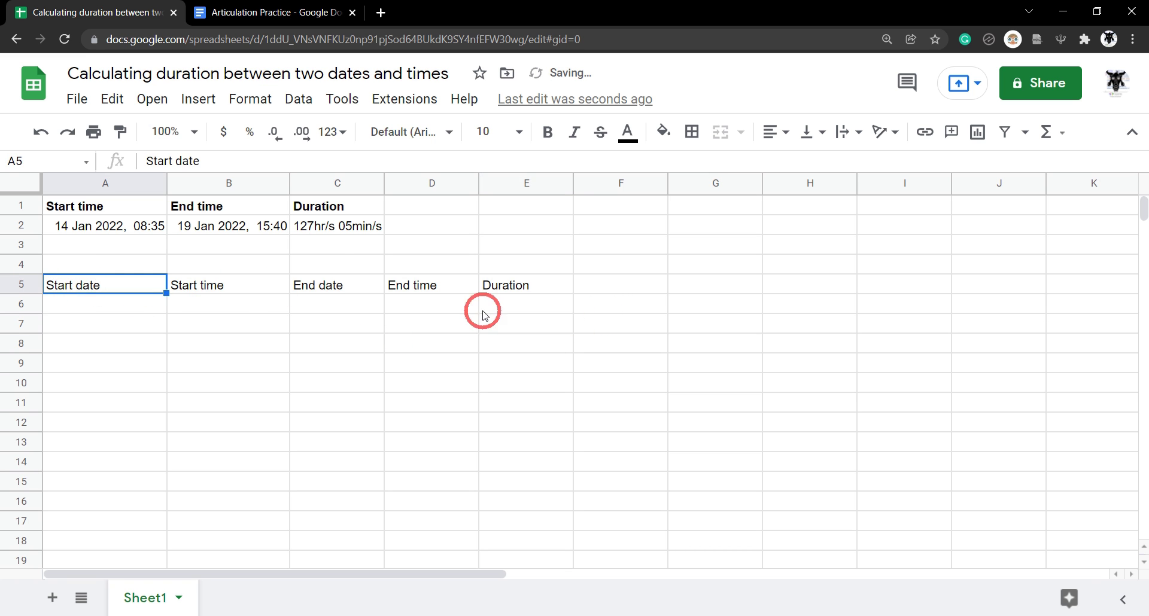
left_click(546, 296, "shift")
key("ctrl+b")
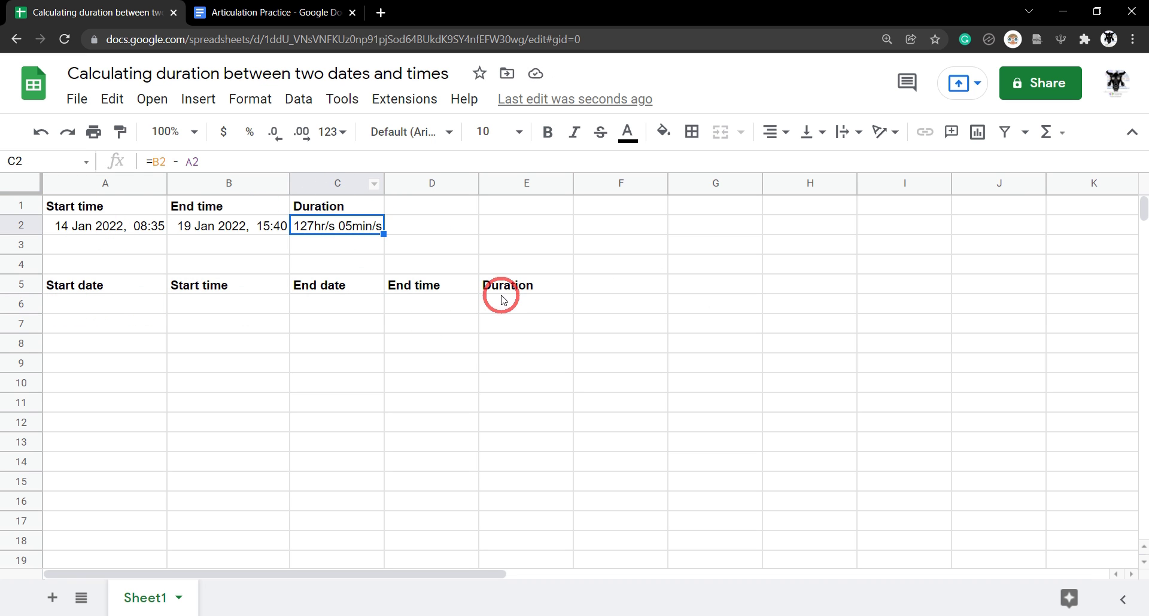
Step: Copy C2's elapsed-time duration format to E6 with Paint format
left_click(120, 131)
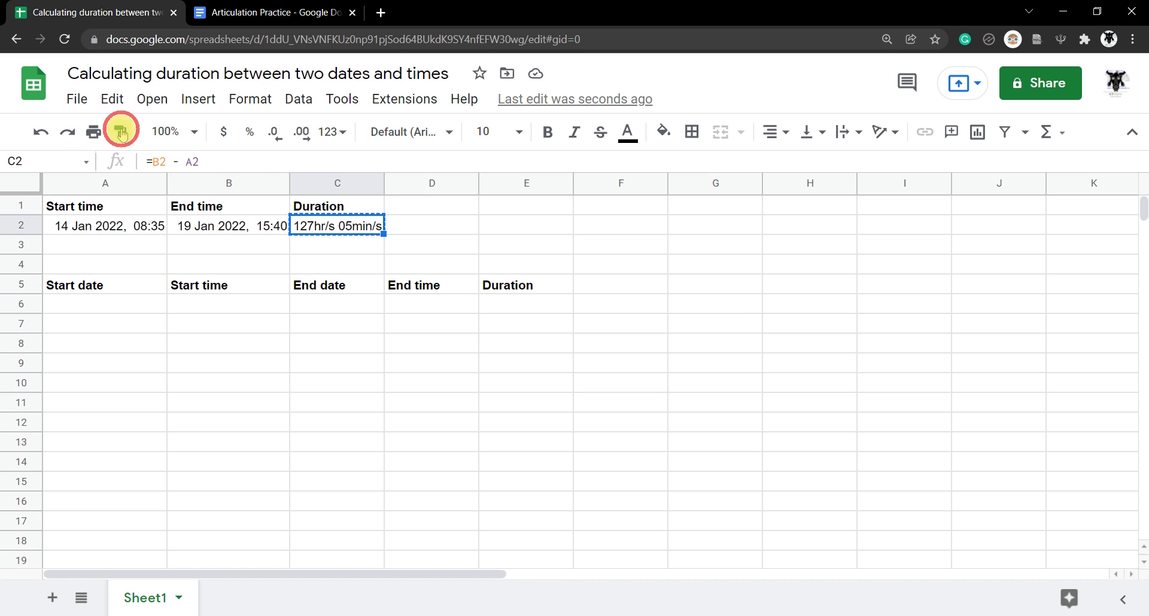
left_click(513, 312)
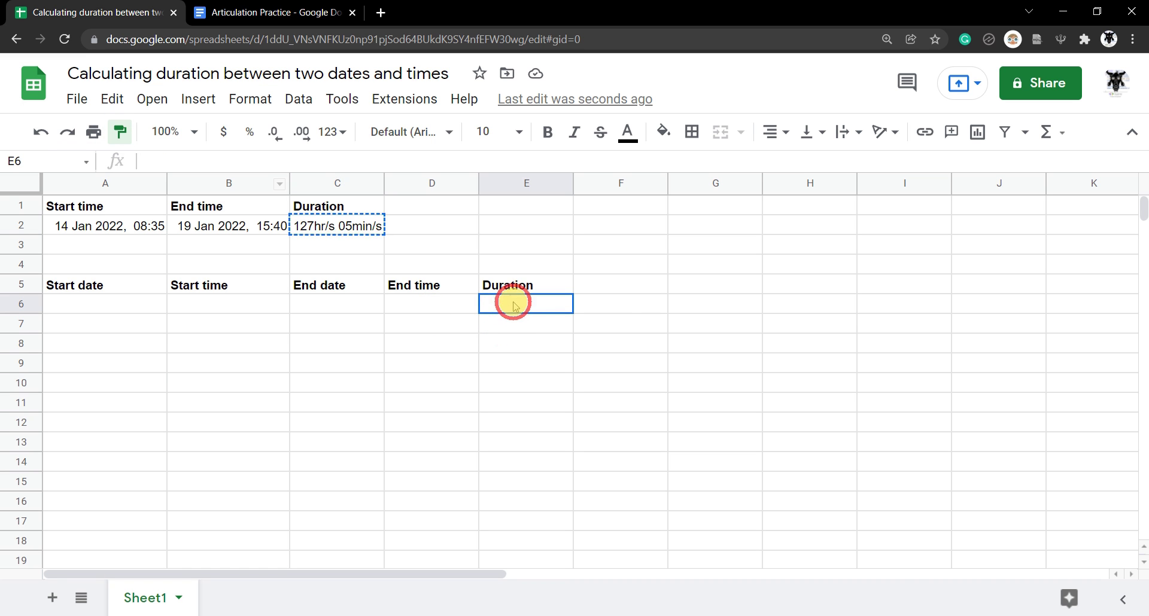
left_click(359, 346)
Step: Apply the 5 Aug 1930 day-month-year date format to A6 and C6
left_click(96, 302)
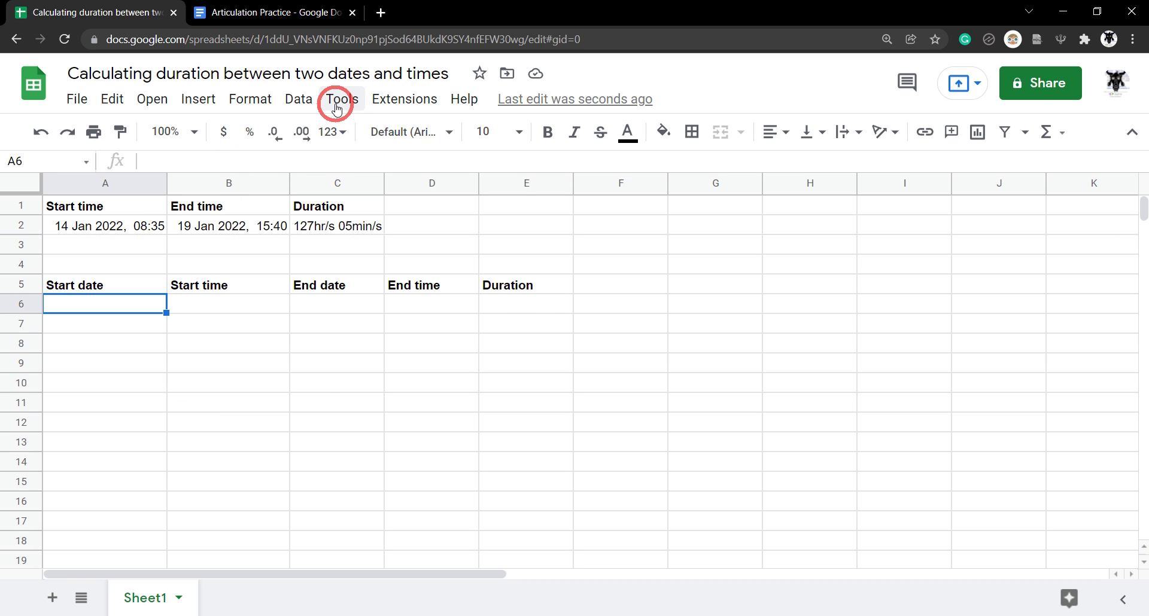
left_click(246, 100)
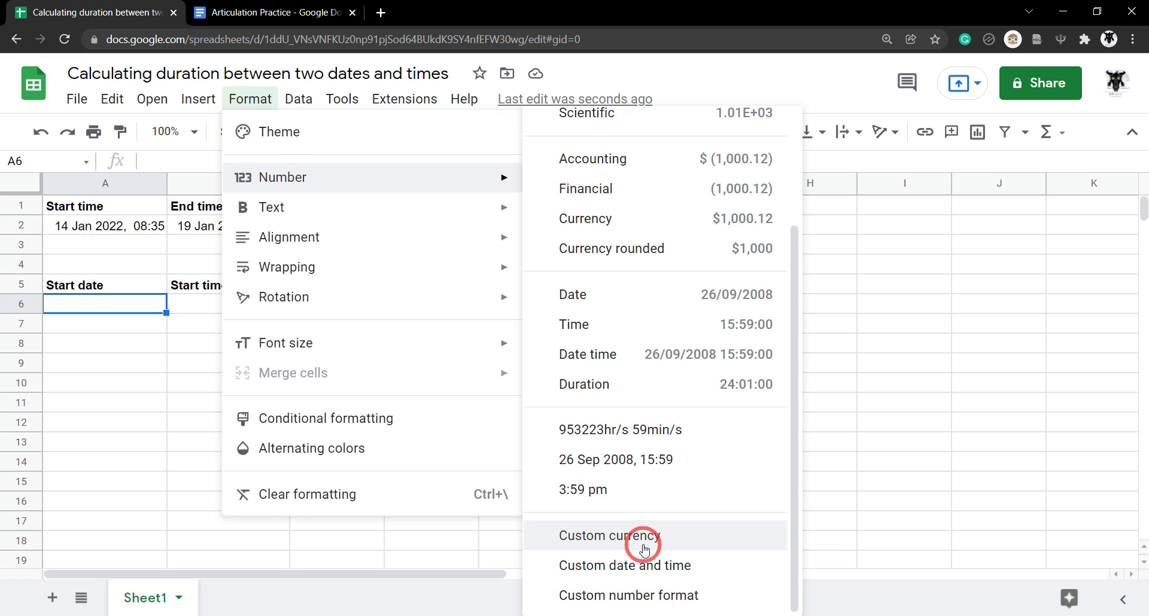
mouse_move(282, 177)
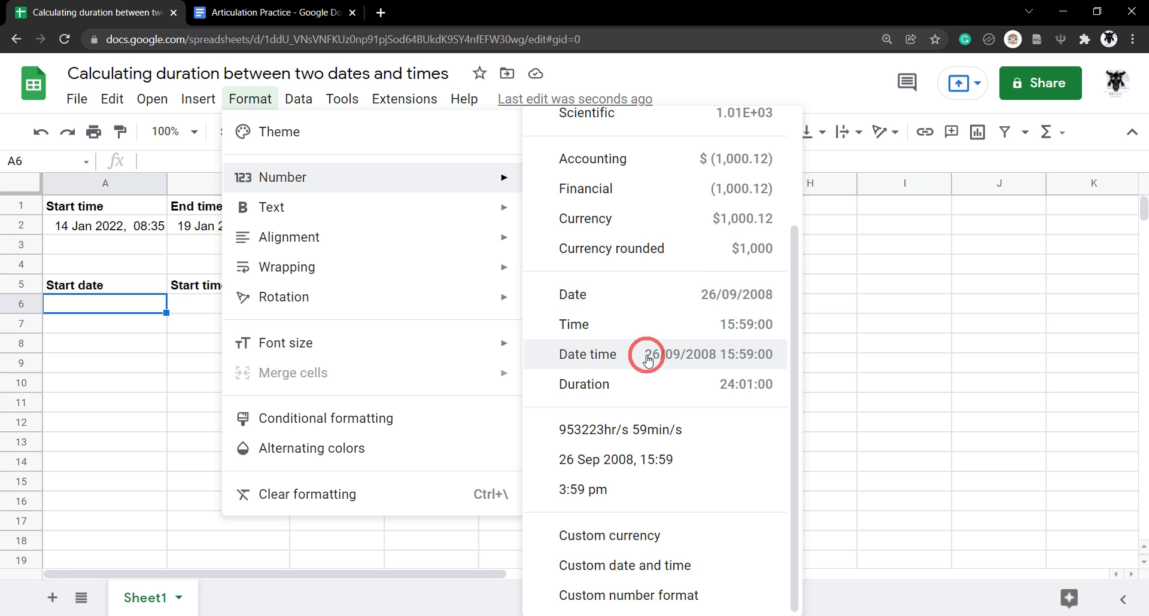
left_click(647, 565)
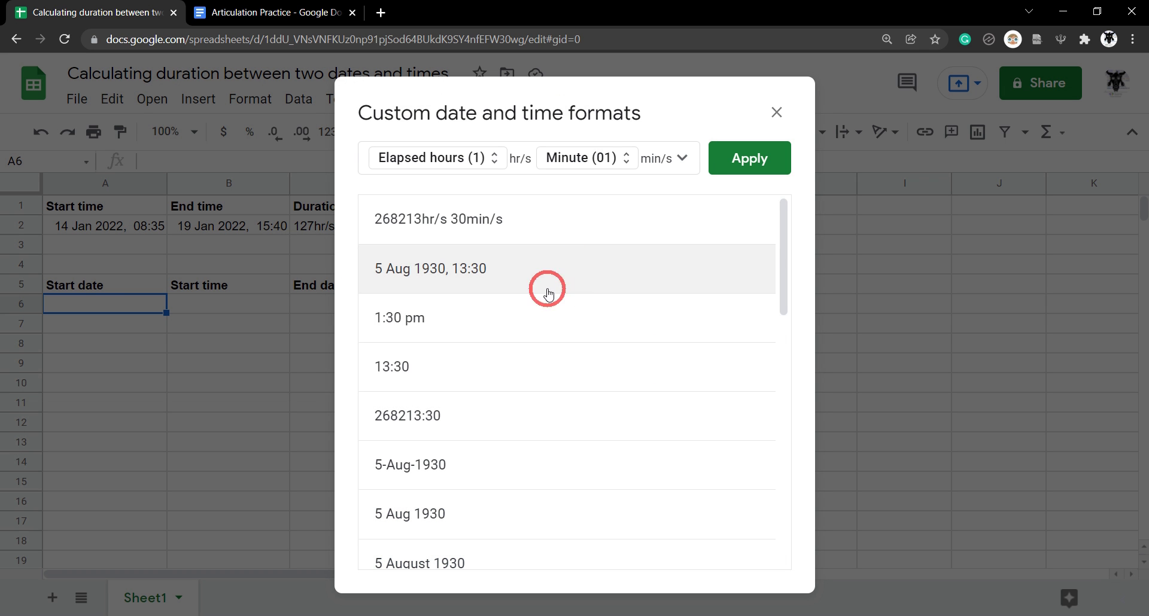
scroll(568, 301, "down", 5)
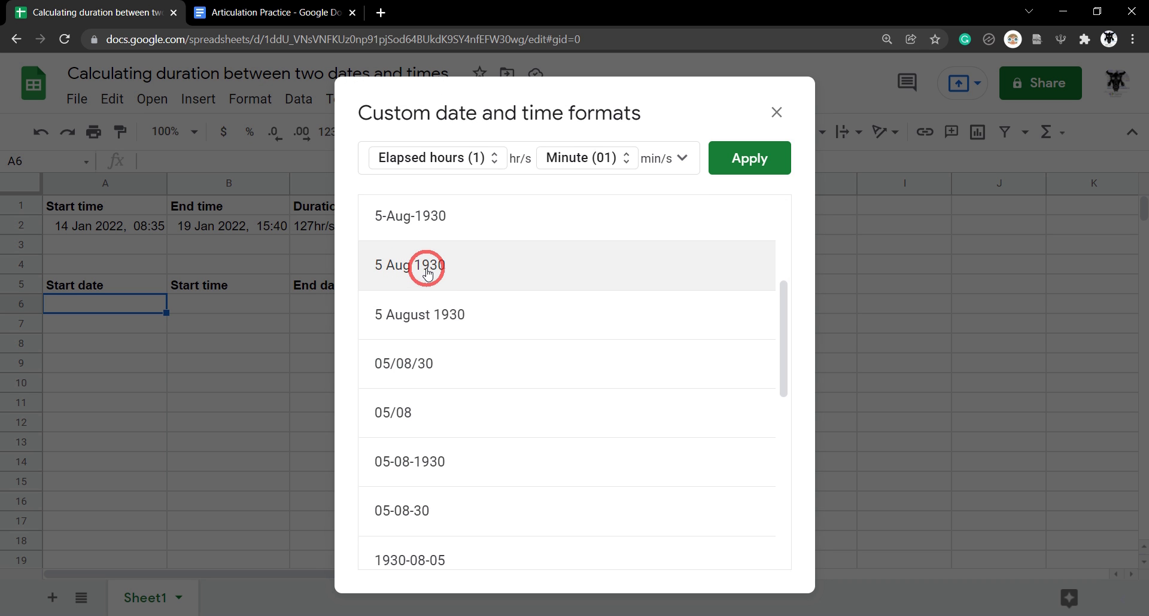
left_click(776, 112)
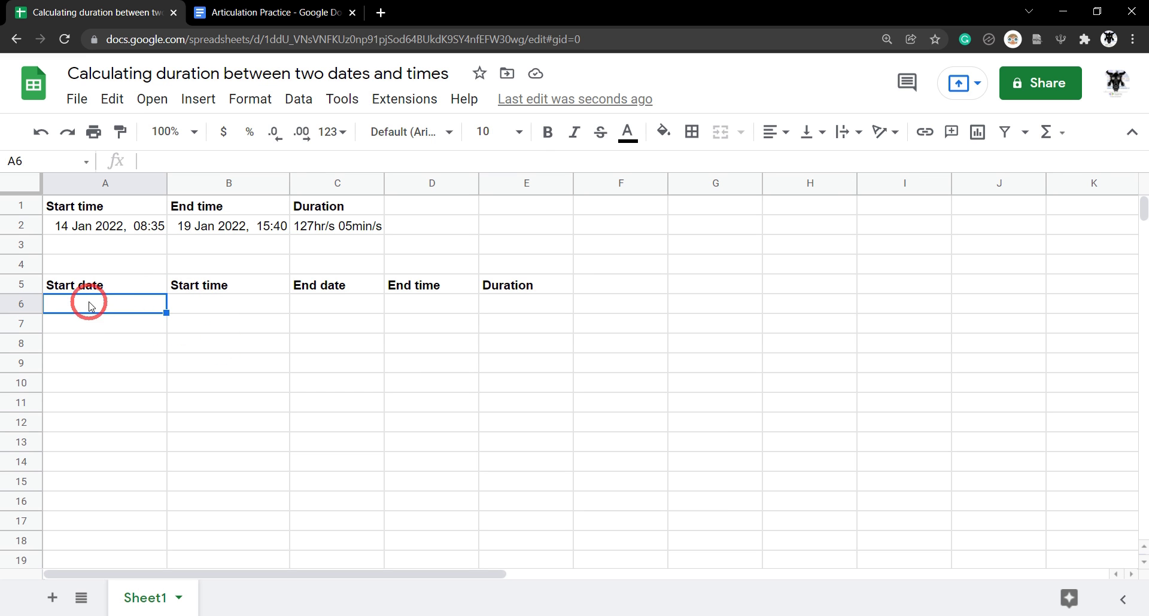
left_click(337, 306, "ctrl")
left_click(299, 99)
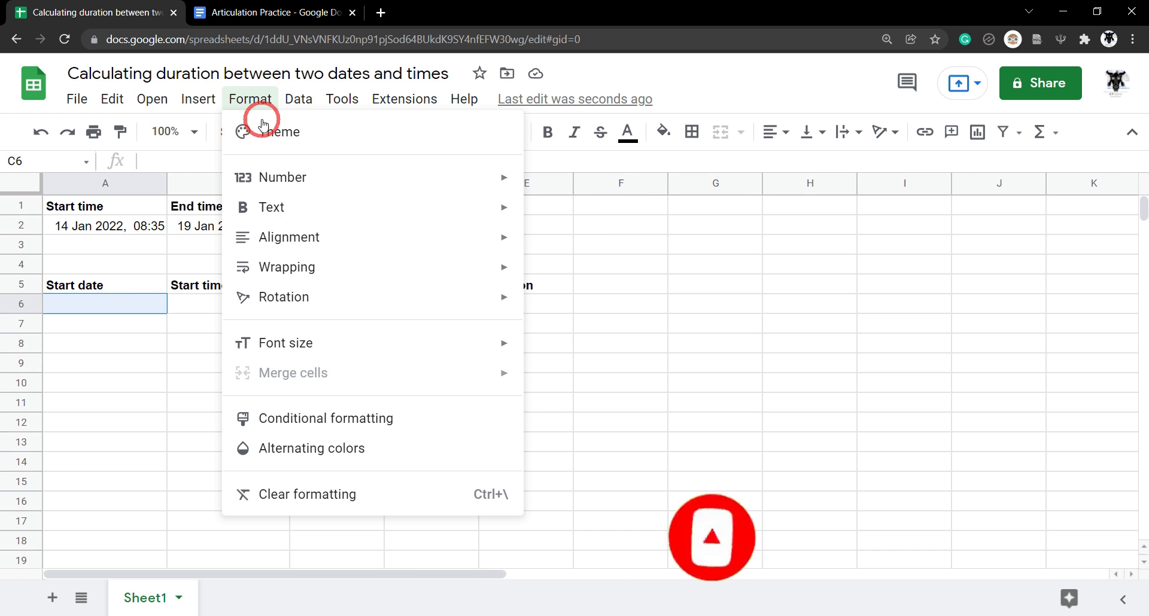
mouse_move(372, 178)
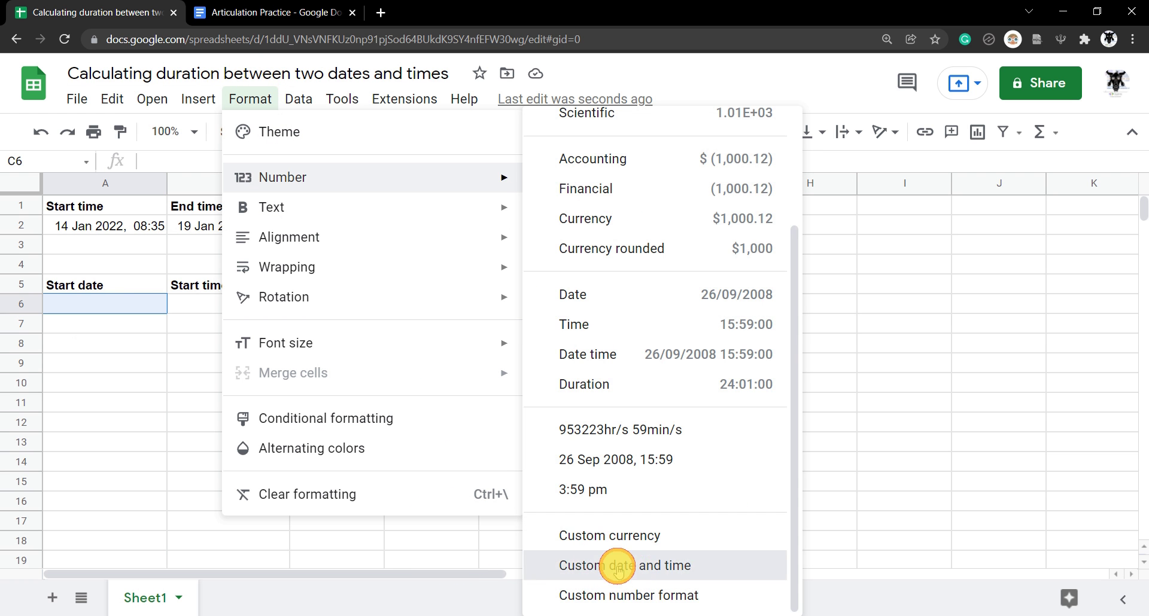
left_click(616, 564)
scroll(572, 327, "down", 2)
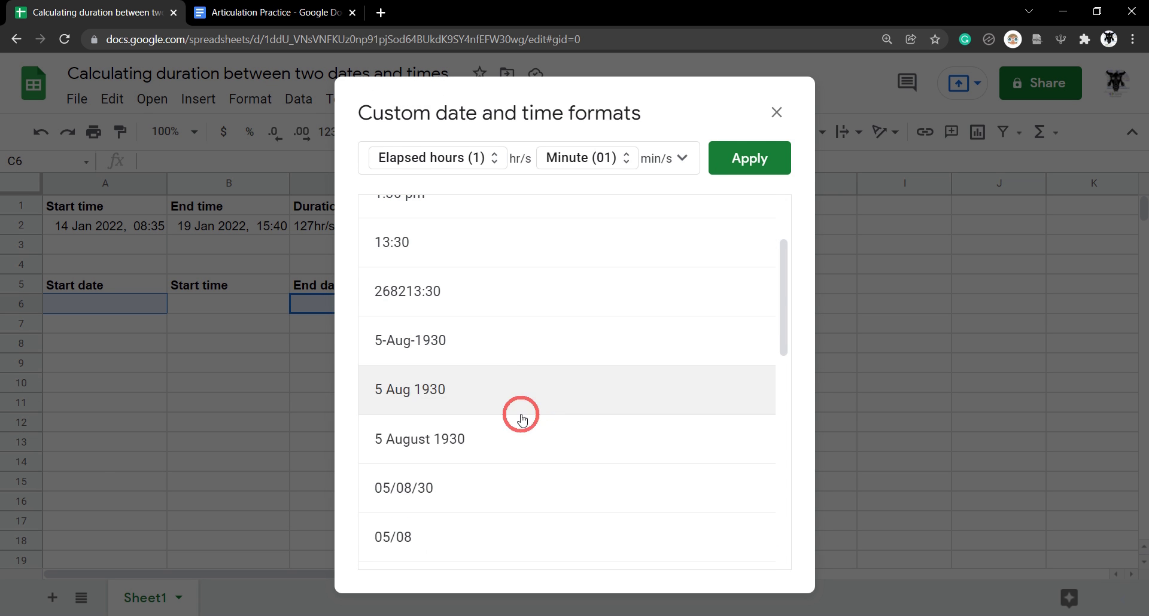
left_click(431, 390)
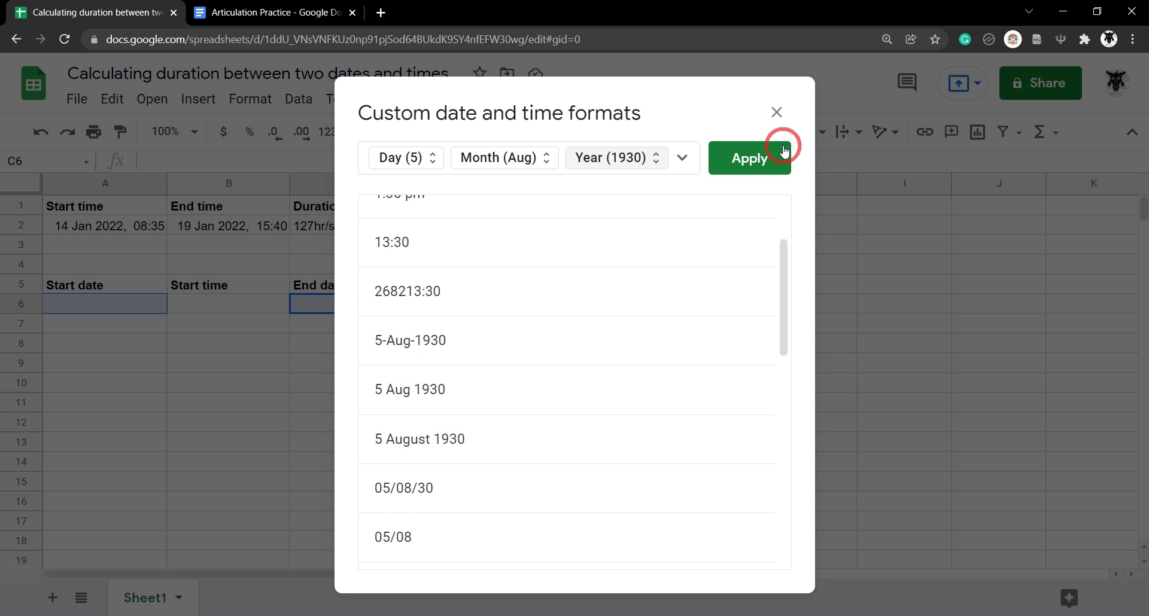
left_click(748, 159)
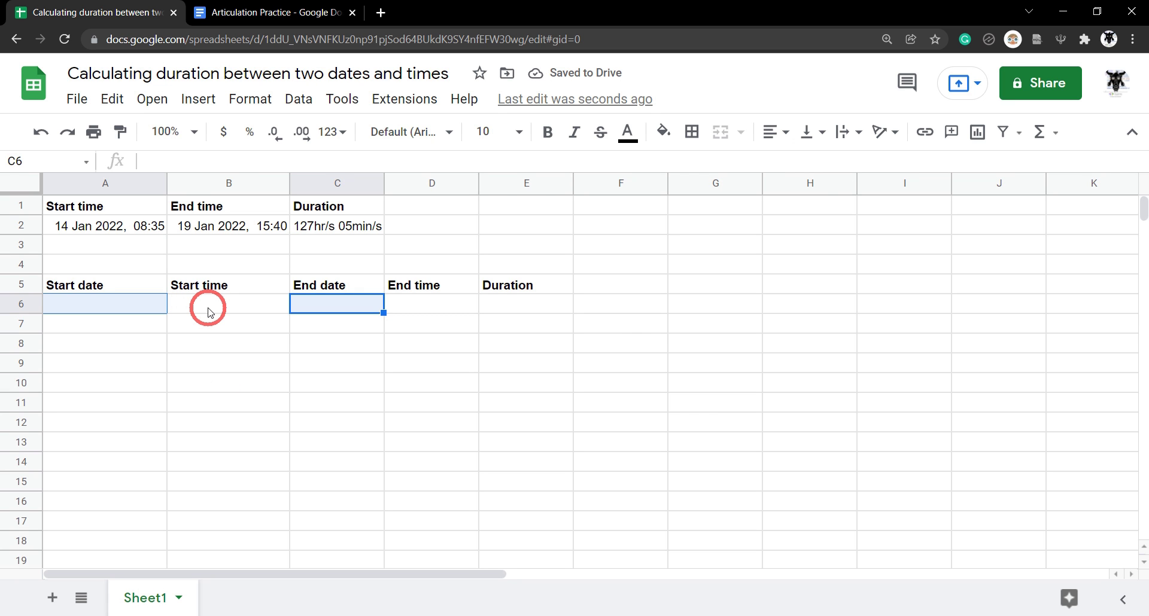
Step: Give B6 and D6 the 13:30 hour-minute time format
left_click(246, 307)
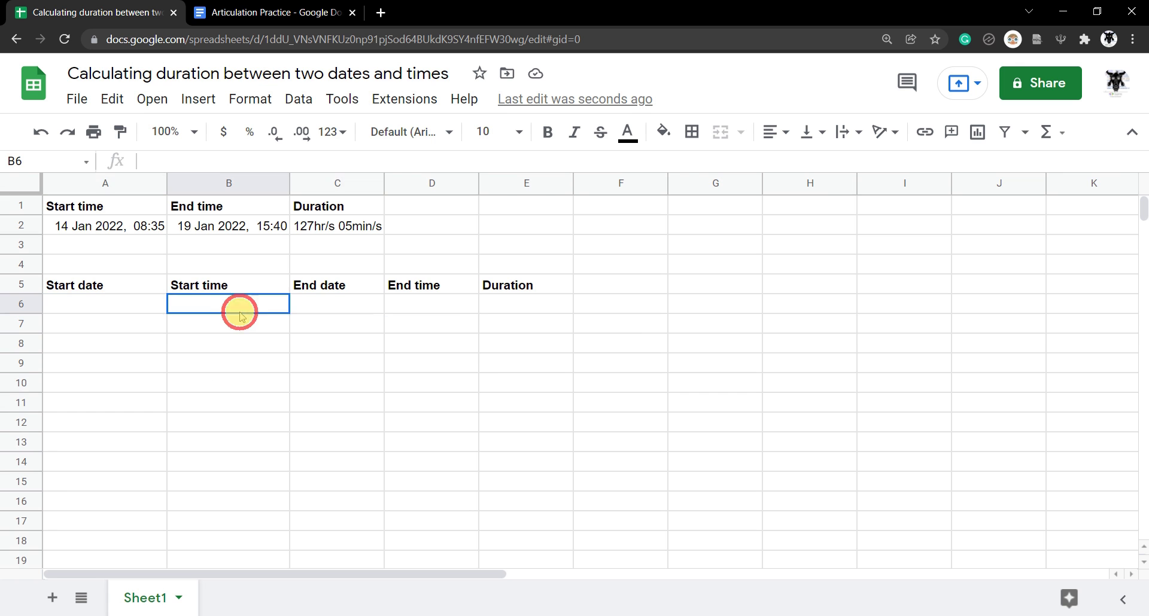
left_click(444, 309, "ctrl")
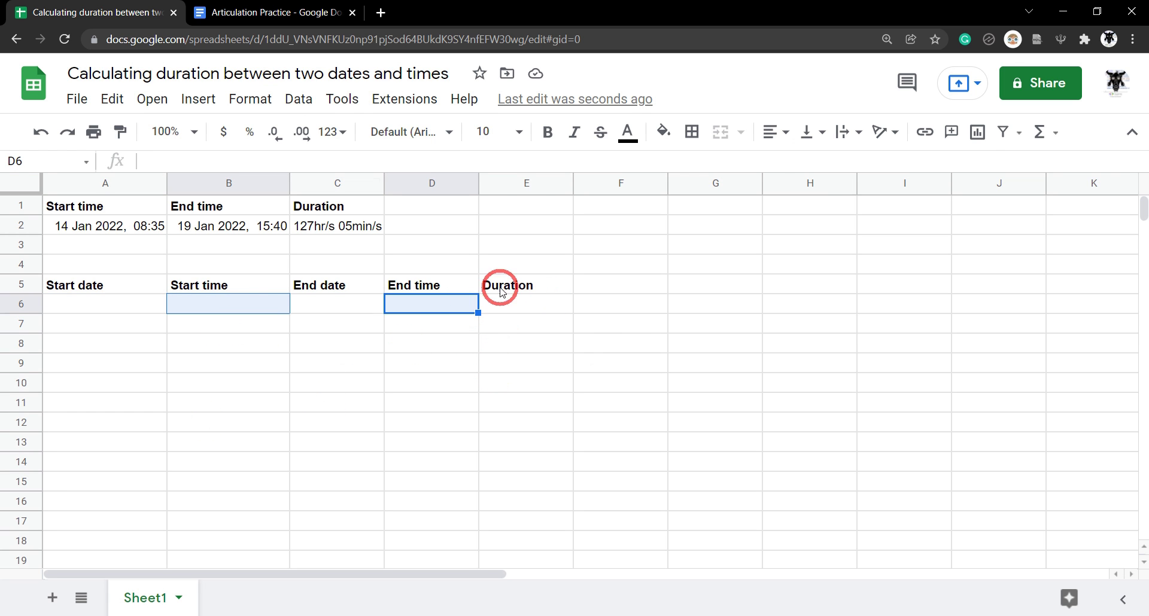
left_click(251, 103)
mouse_move(270, 177)
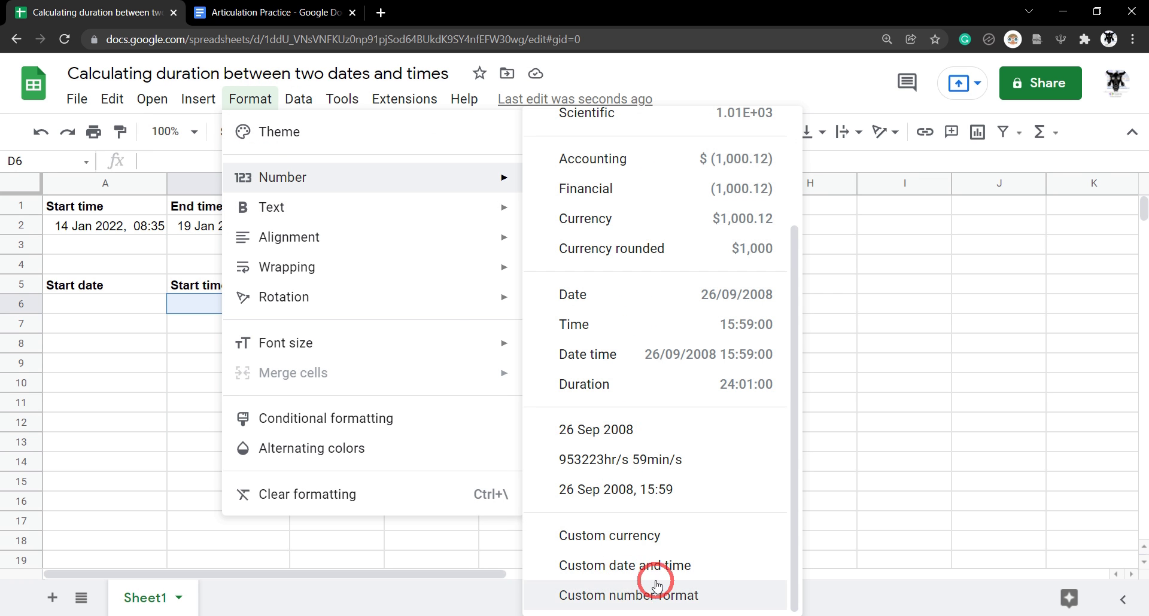
left_click(598, 565)
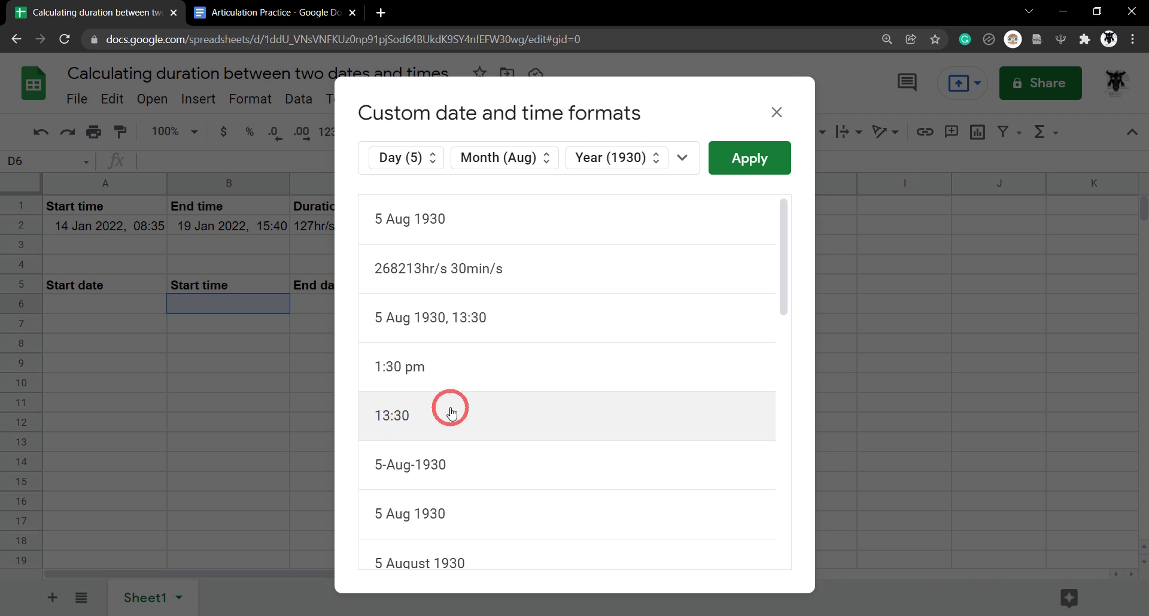
left_click(387, 417)
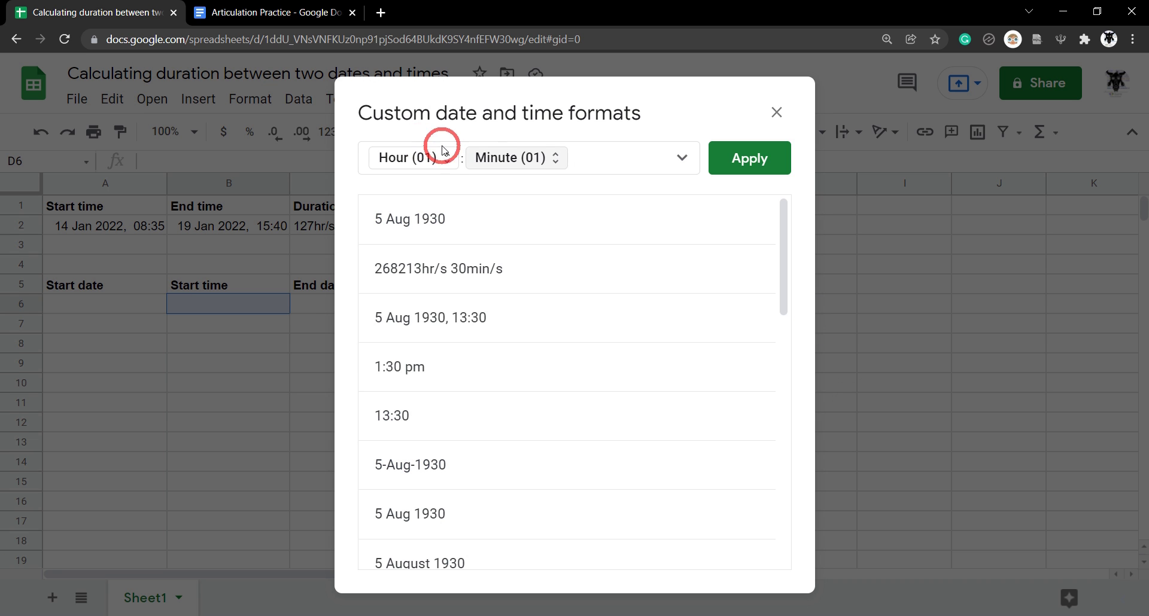
left_click(750, 158)
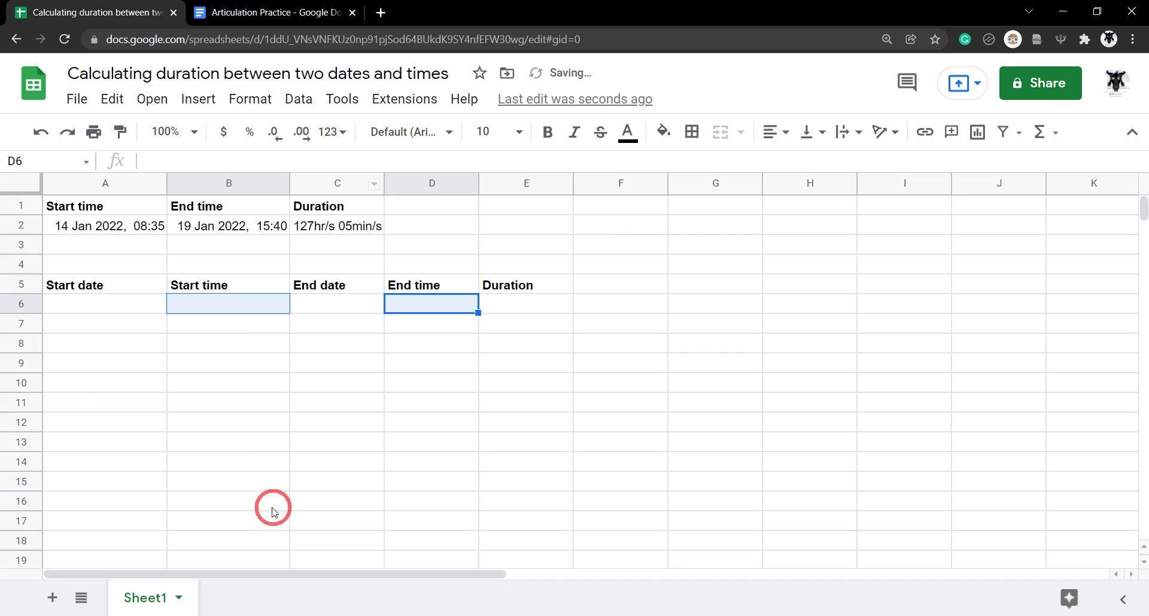
left_click(269, 403)
left_click(102, 305)
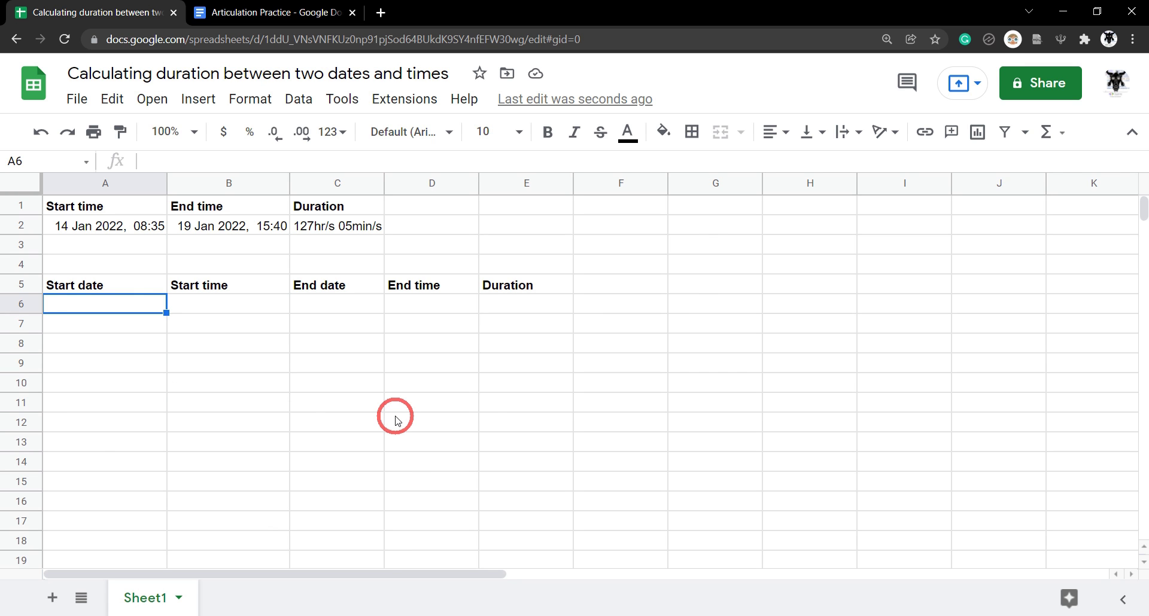
Step: Enter start 14 Jan 2022, 08:35 and end 19 Jan 2022, 15:40 in the second table's row
type("14 J")
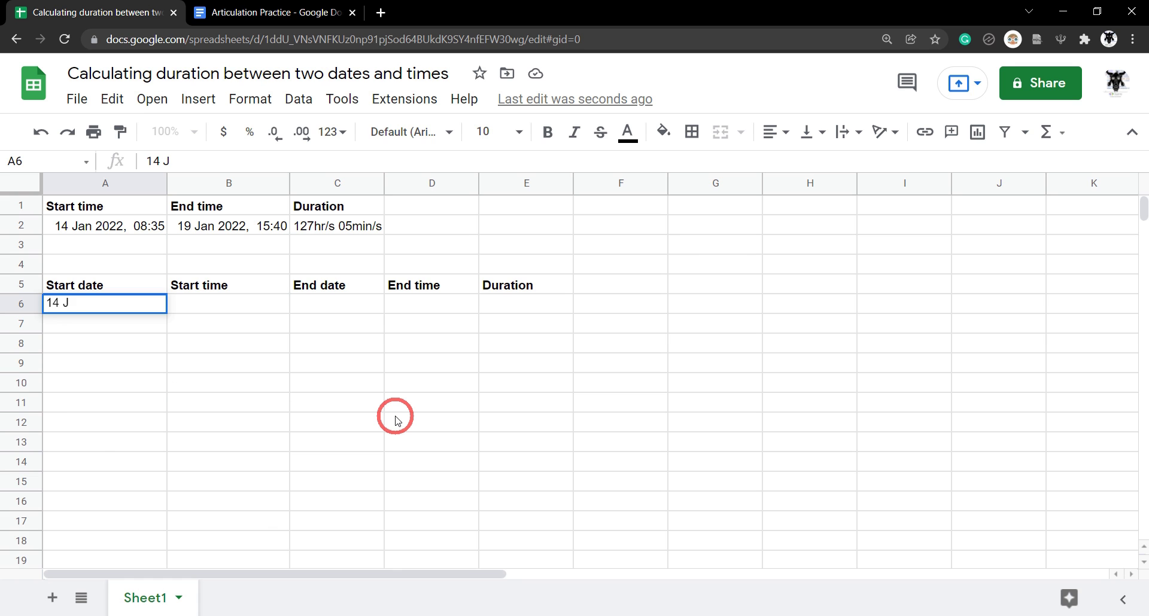
type("an 2022")
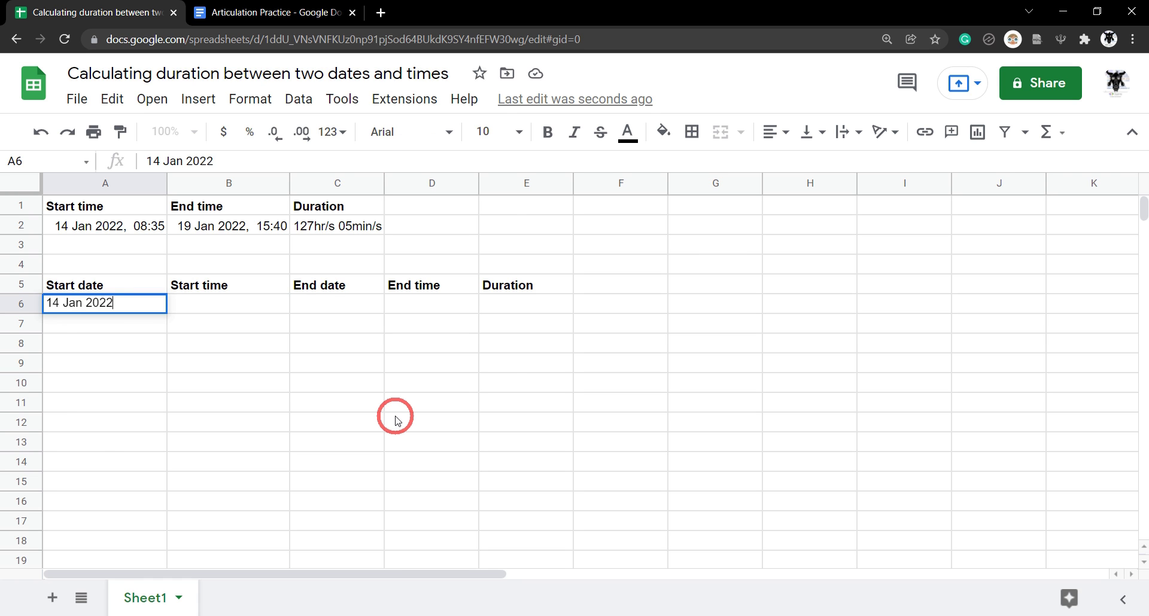
key("Tab")
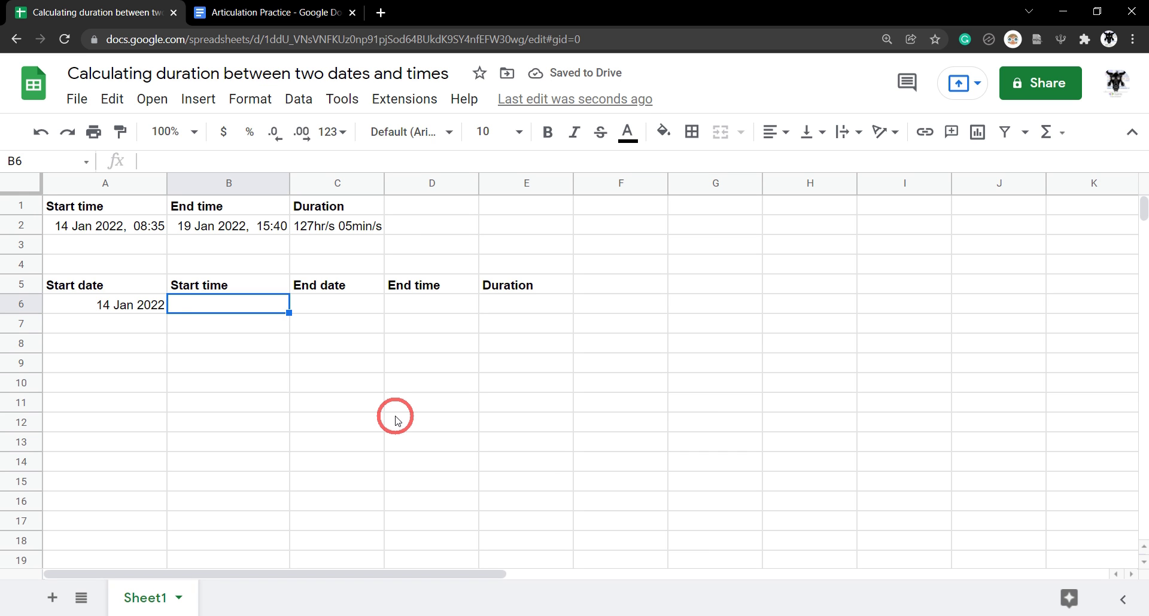
type("08:35")
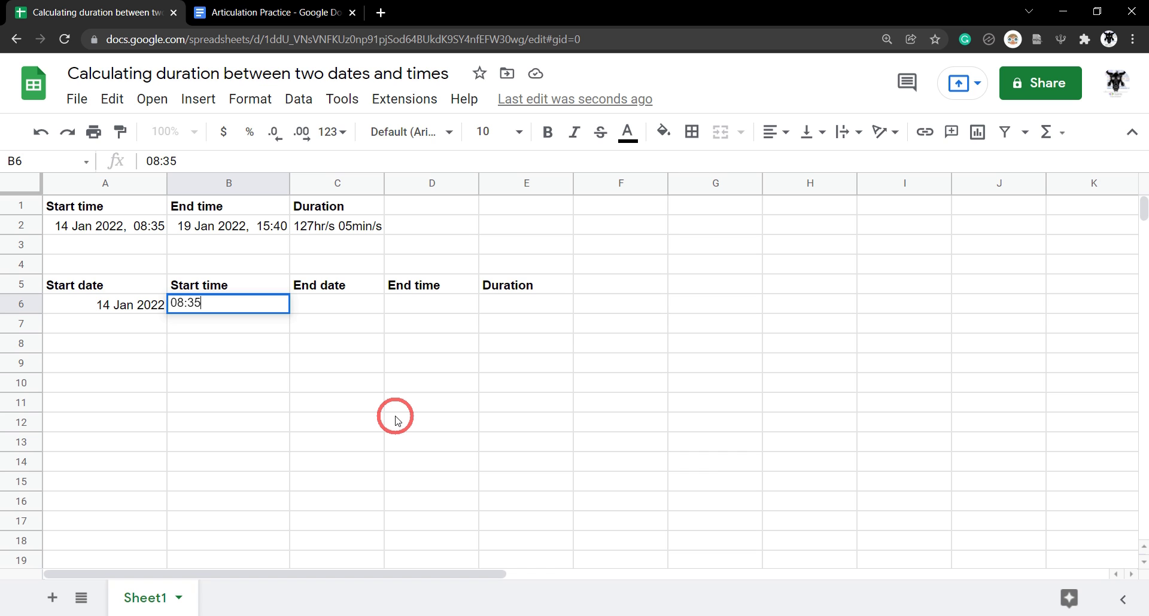
key("Tab")
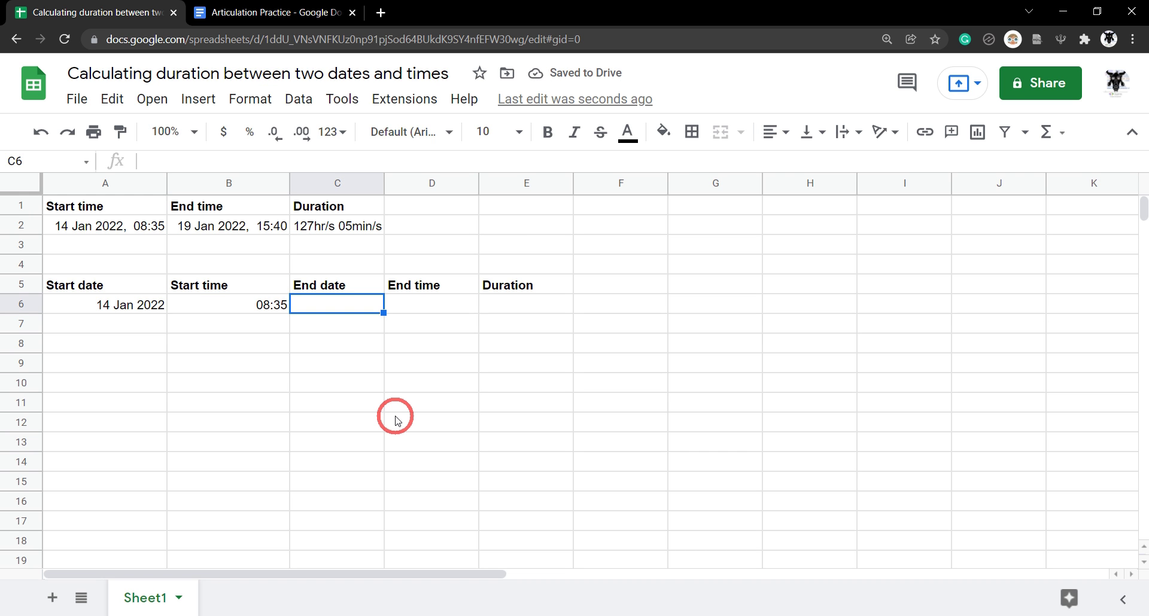
type("19/01/2022")
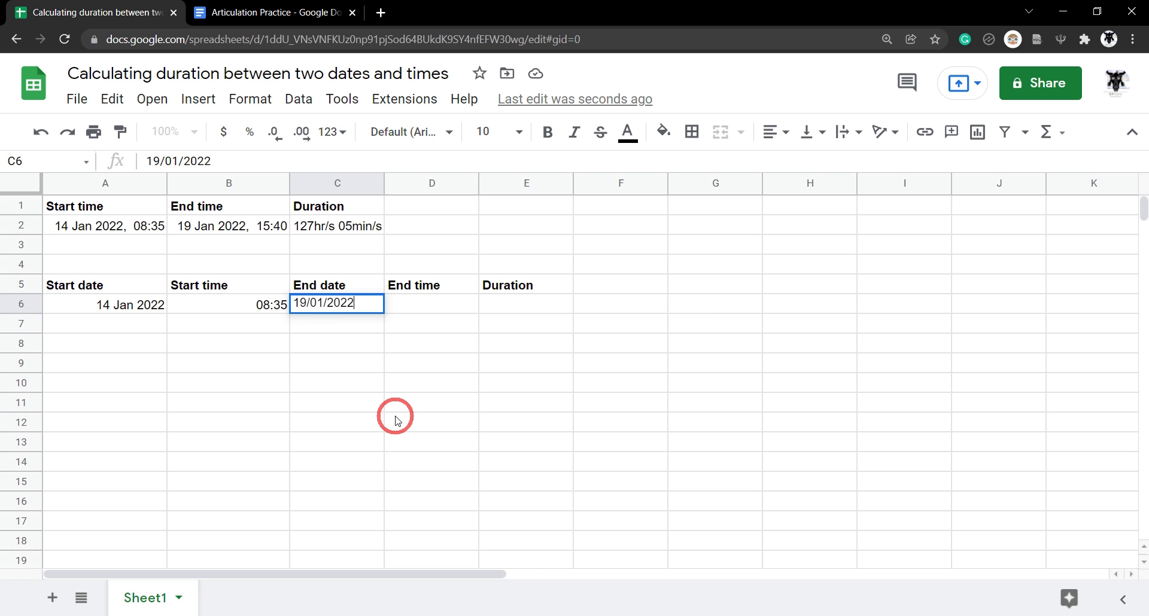
key("Tab")
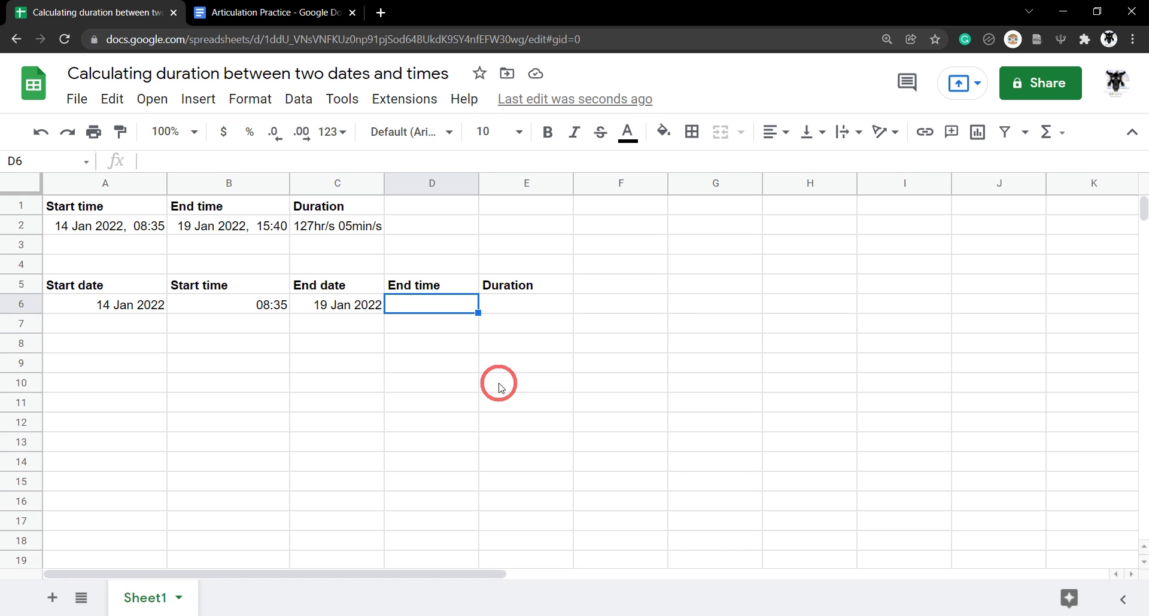
type("3:40pm")
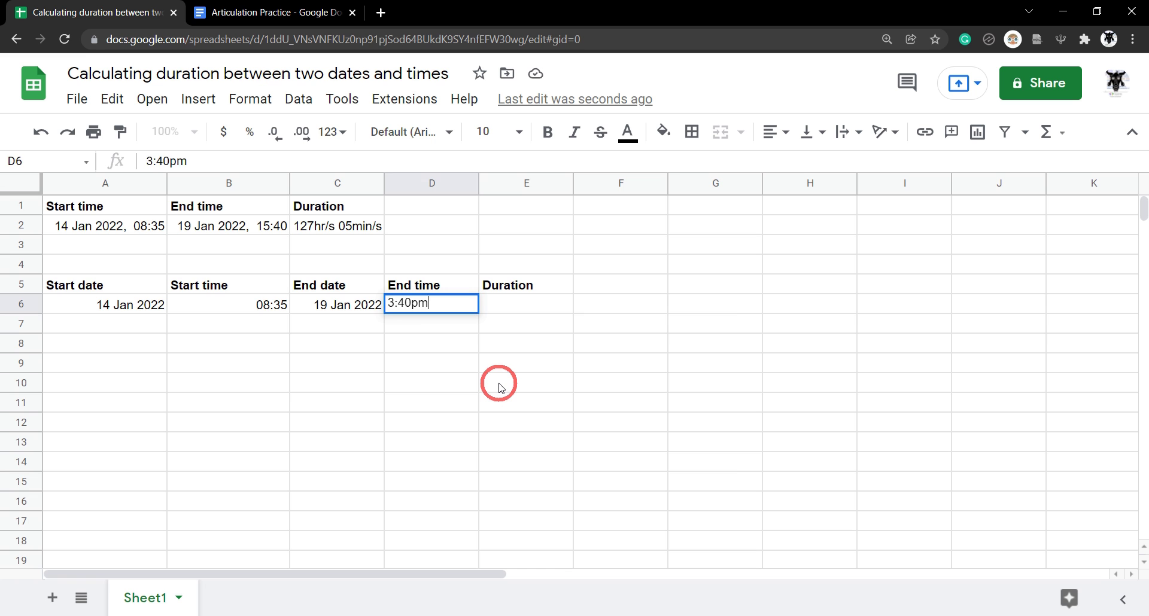
key("Tab")
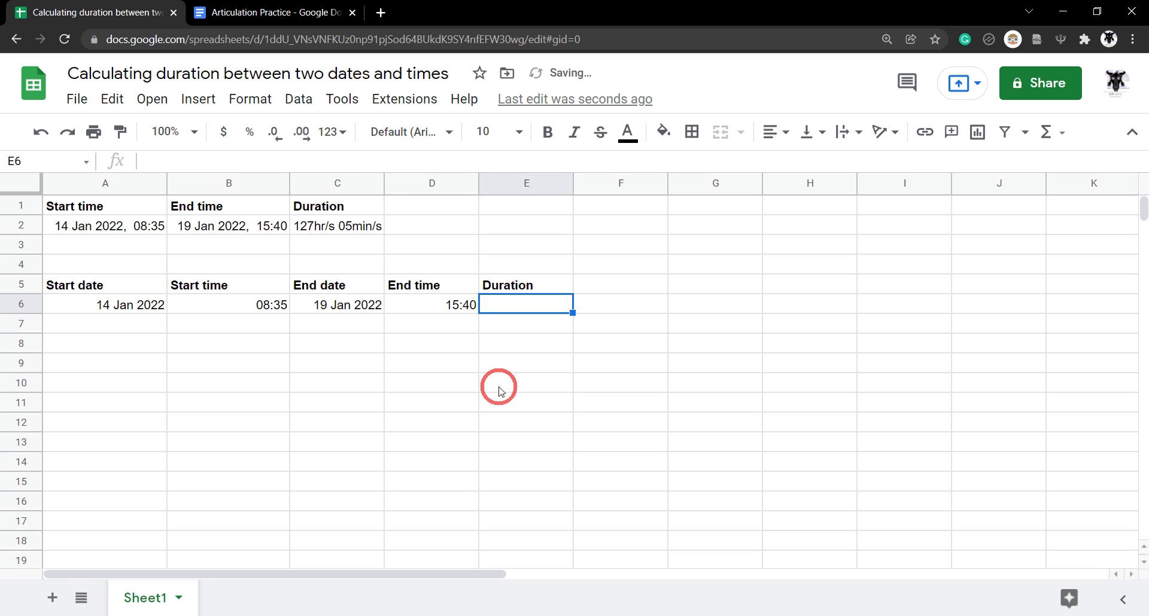
left_click(430, 346)
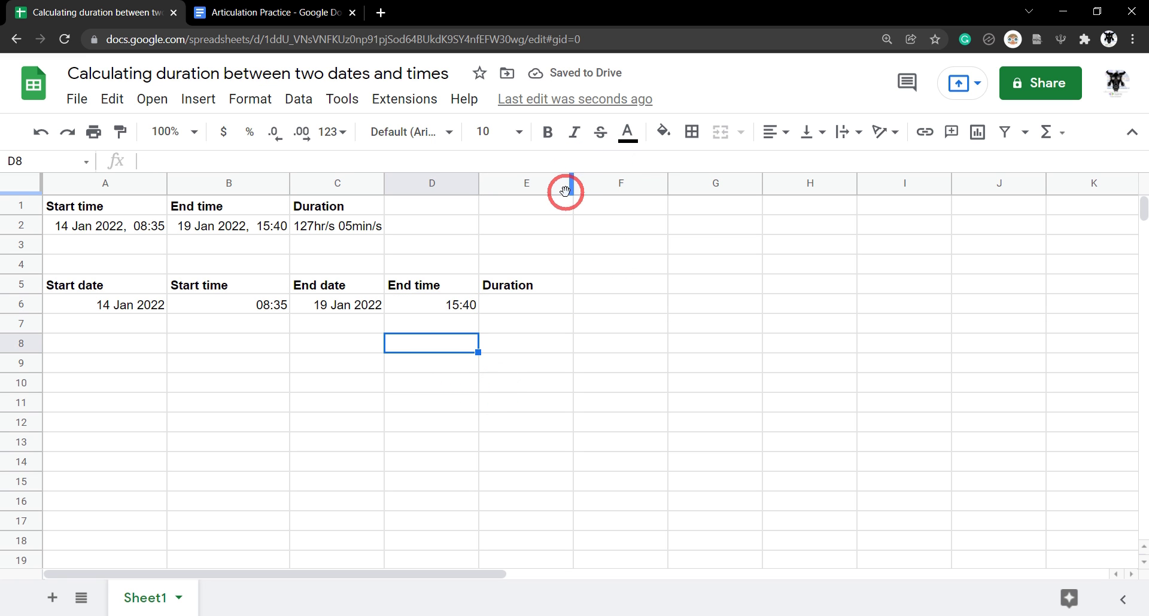
Step: Widen column E, check C2's formula, and begin a formula =( in Duration cell E6
left_click_drag(573, 183, 607, 185)
left_click(562, 313)
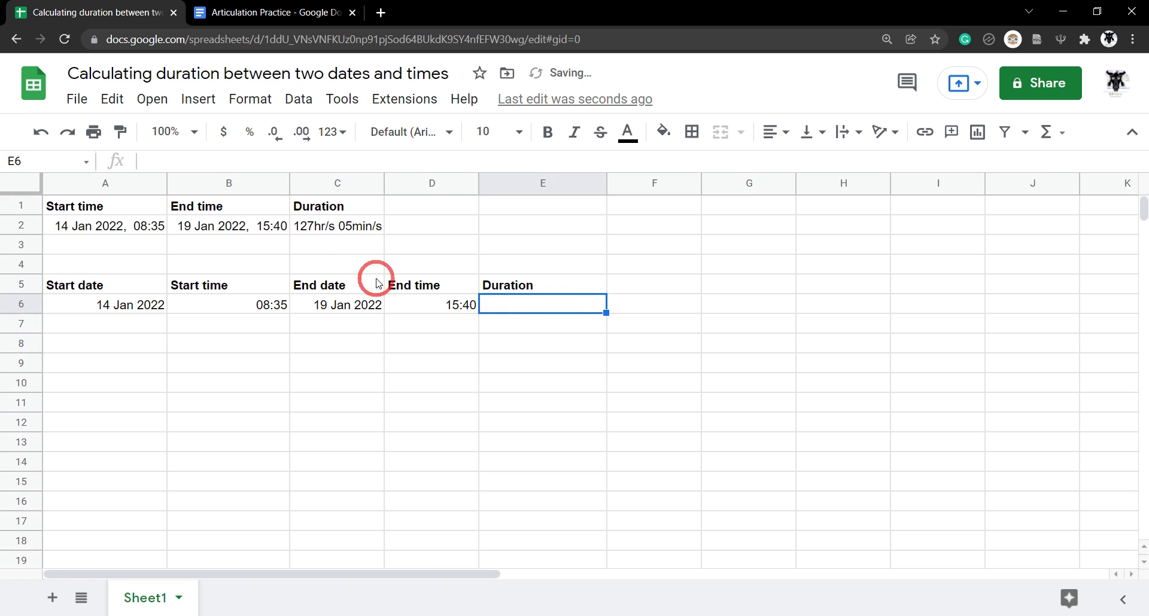
left_click(333, 226)
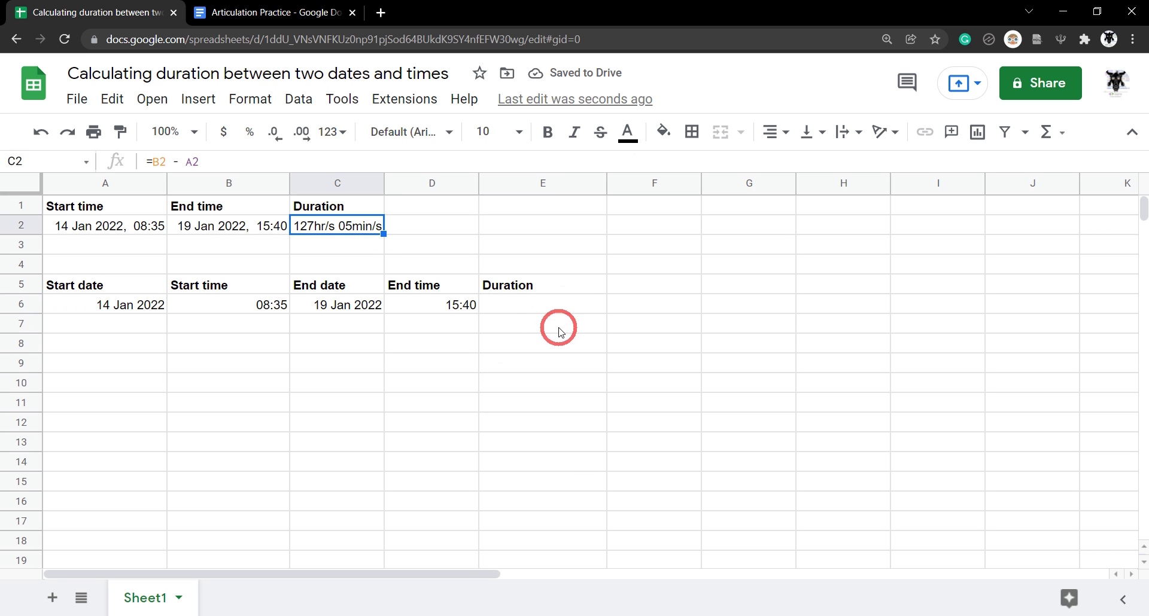
left_click(548, 299)
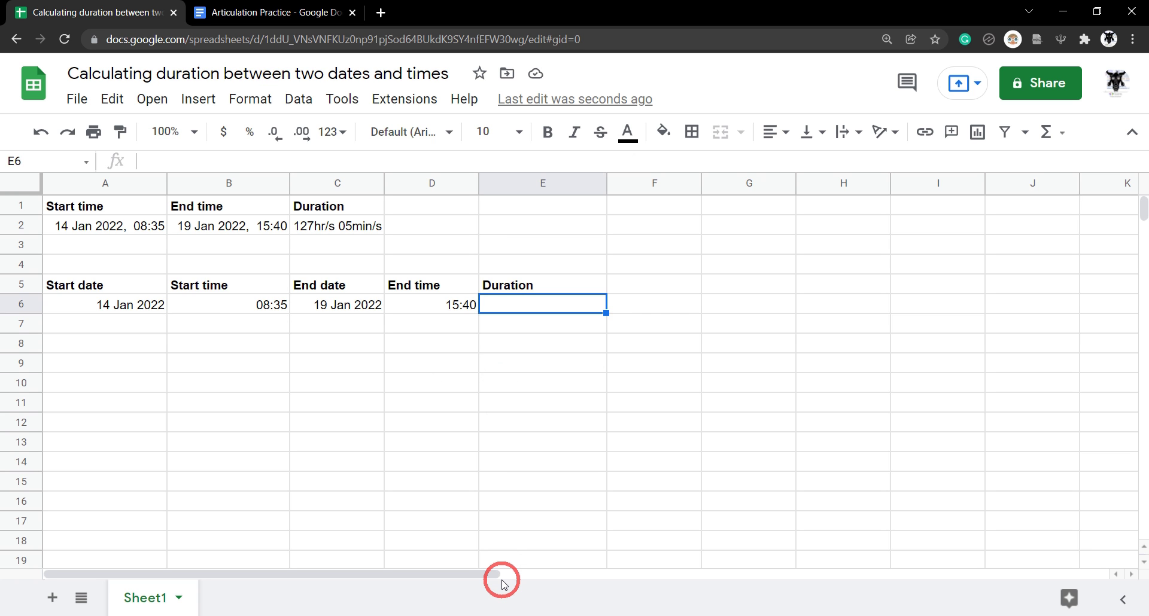
type("=(")
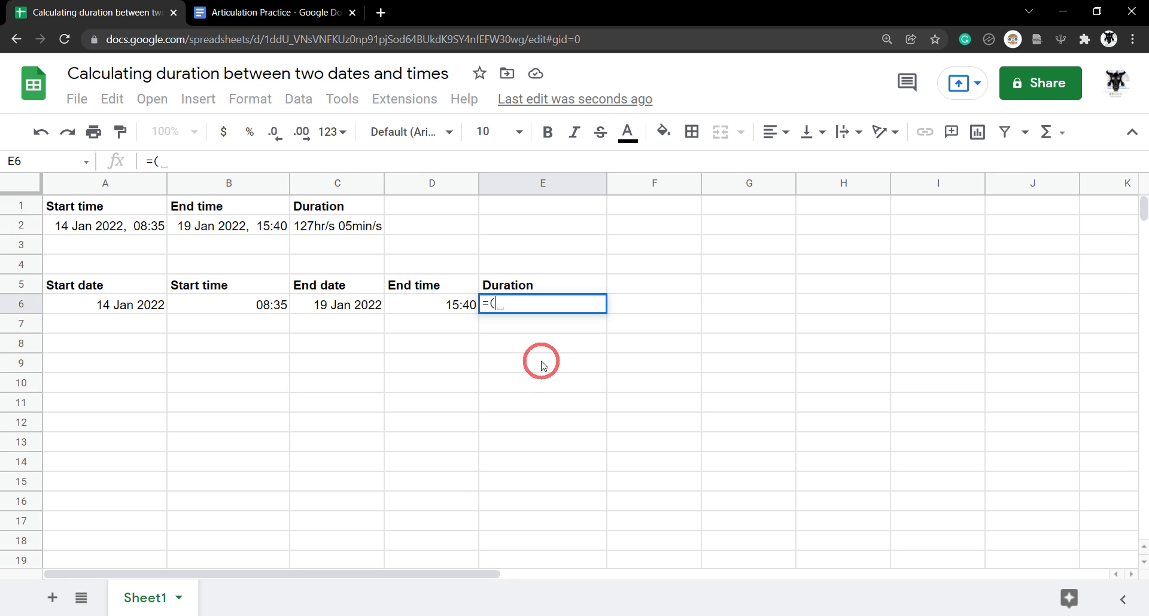
Step: Enter =(C6+D6)-(A6+B6) in E6 so the duration shows 127hr 05min
left_click(348, 310)
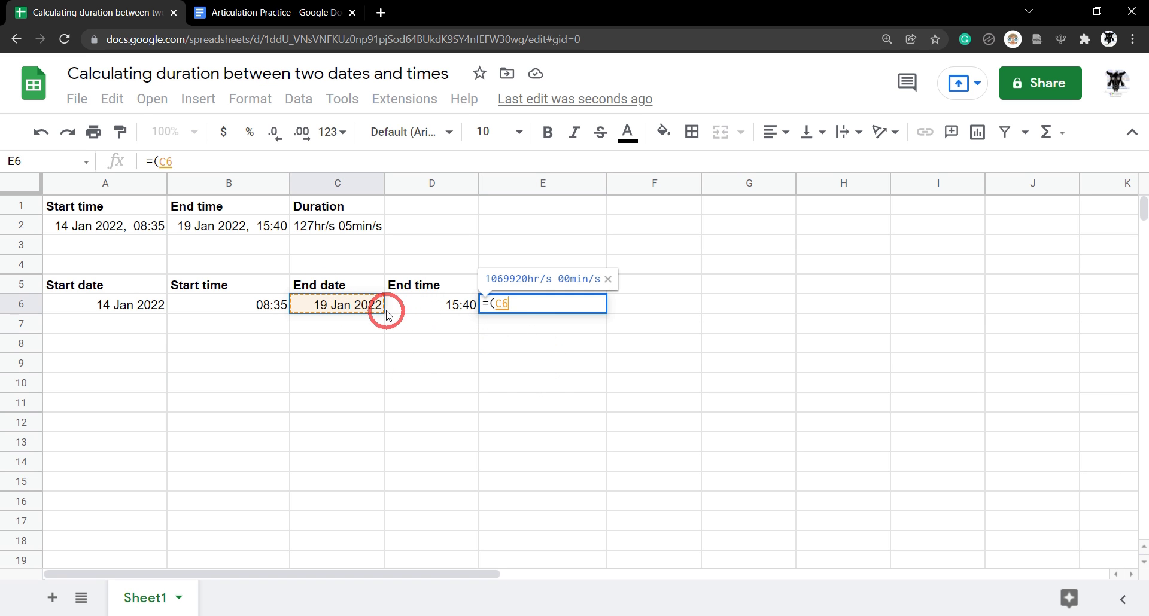
type(" +")
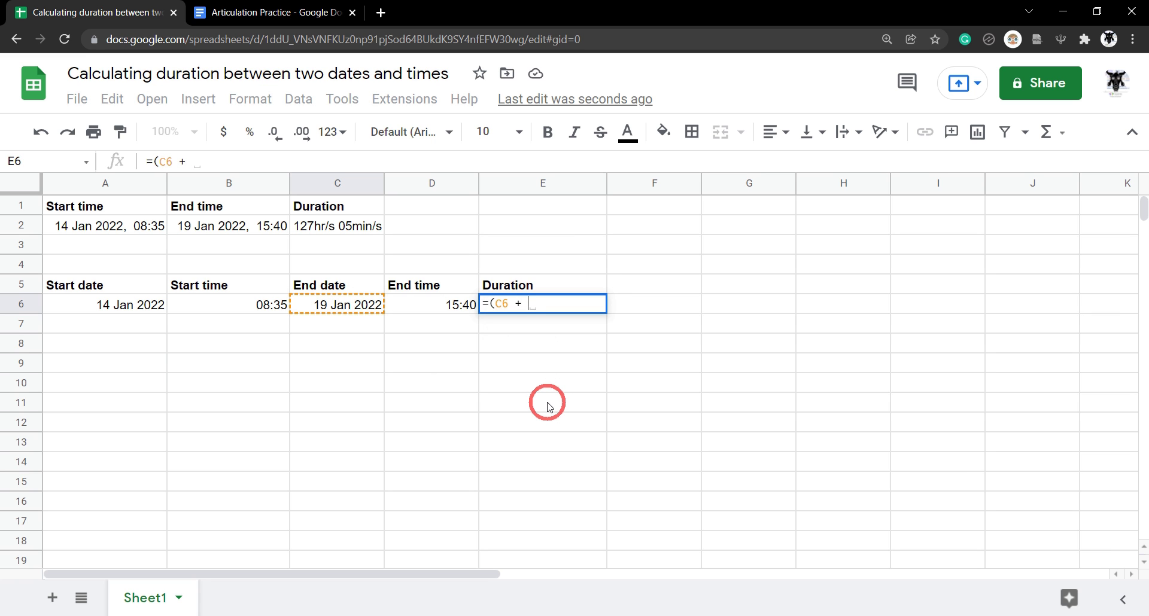
left_click(452, 305)
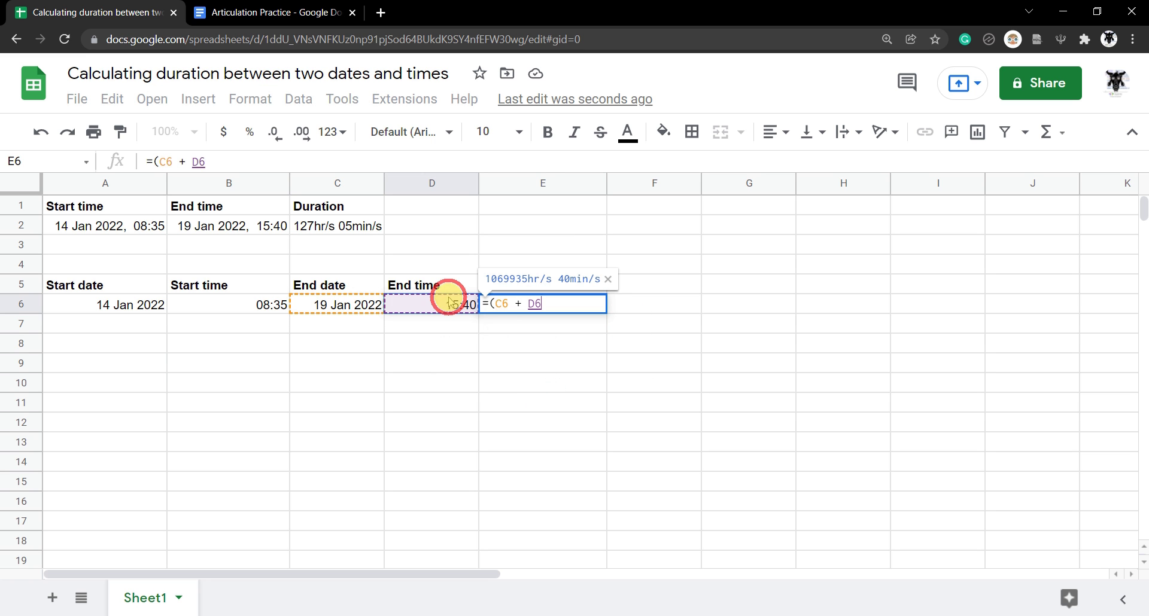
type(")")
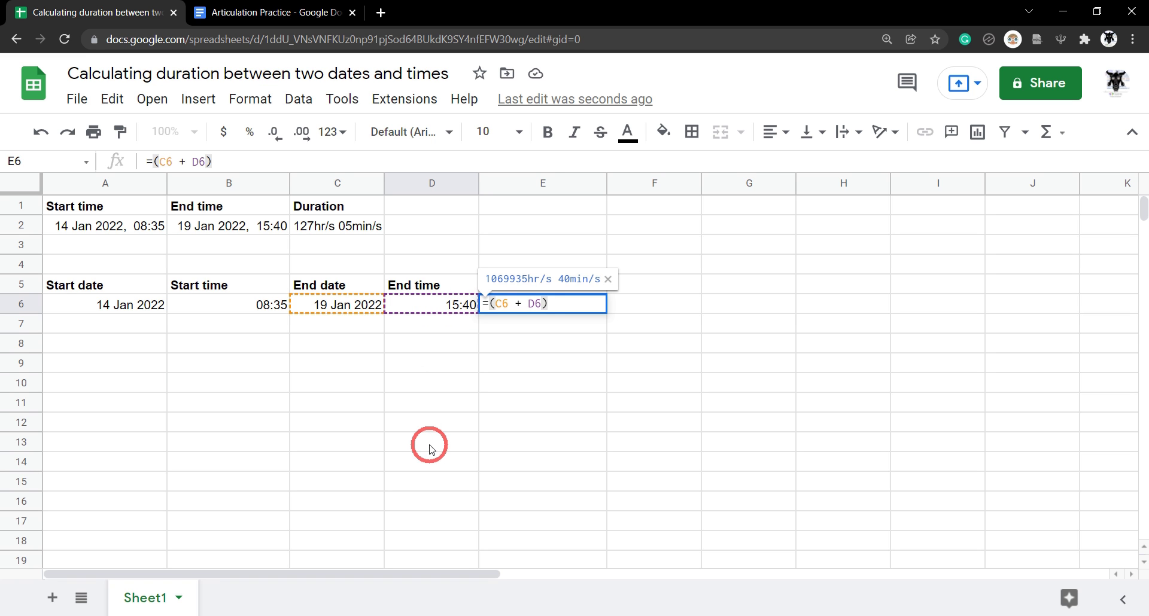
type(" - ")
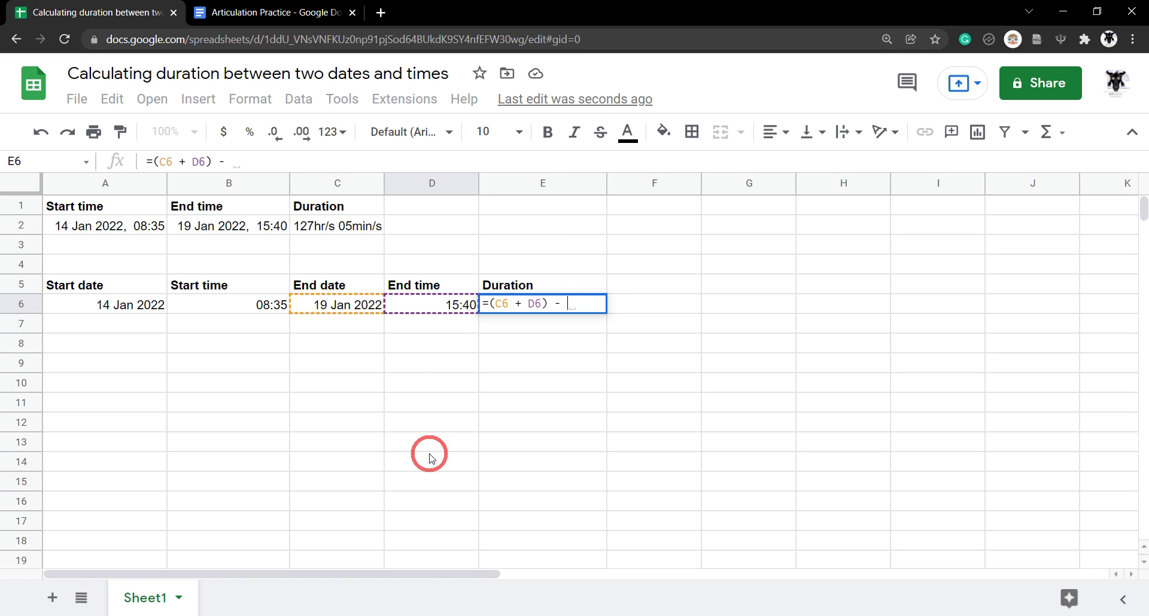
type("(")
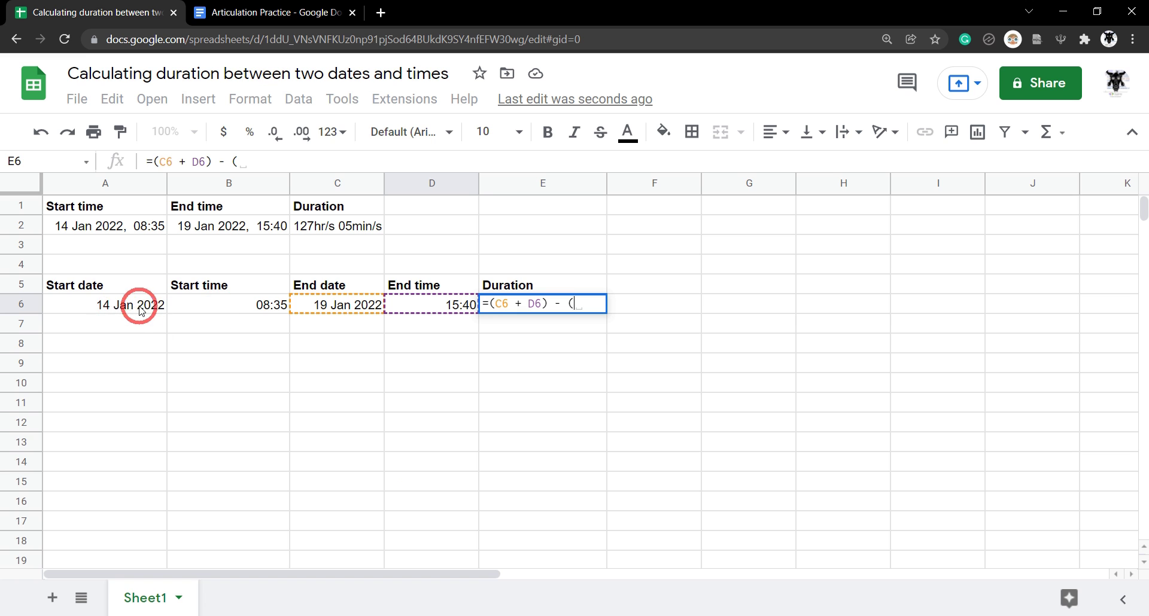
left_click(124, 308)
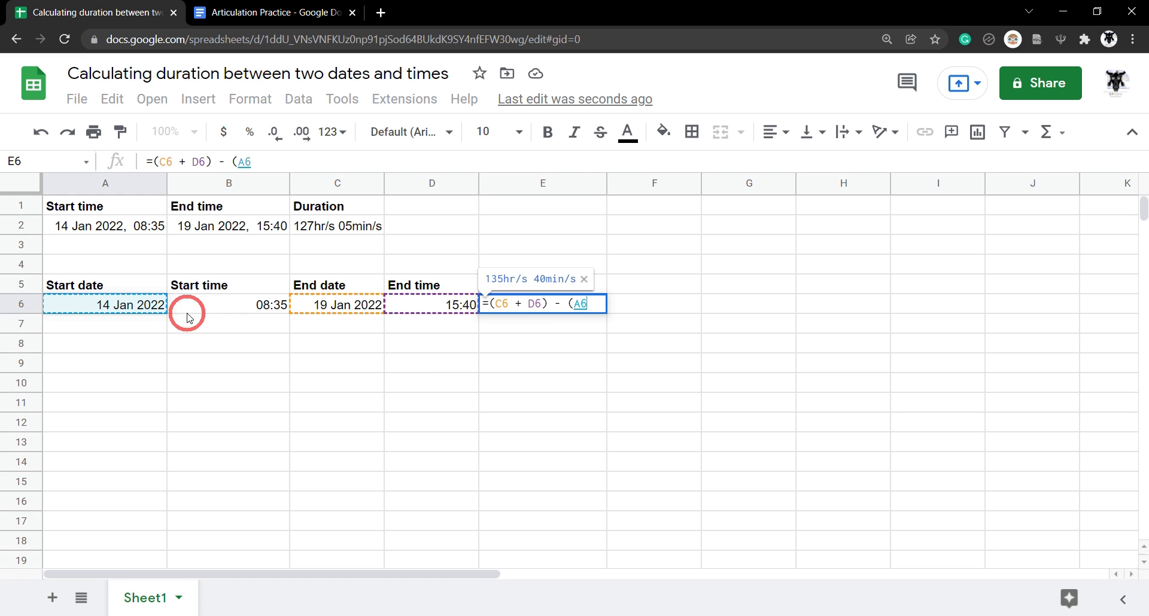
type(" +")
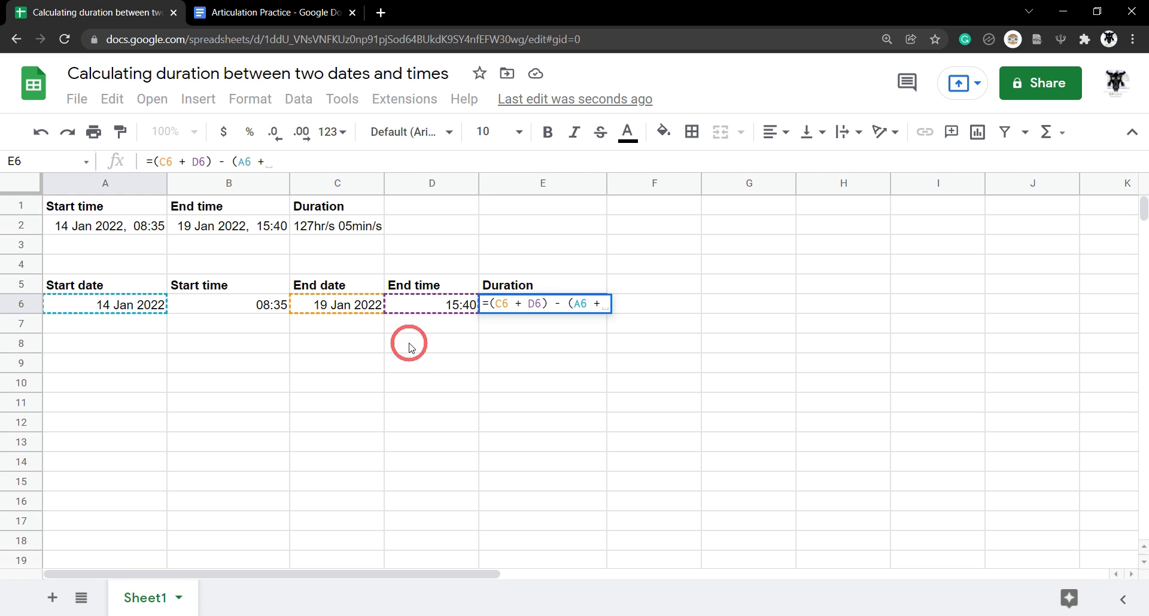
left_click(276, 310)
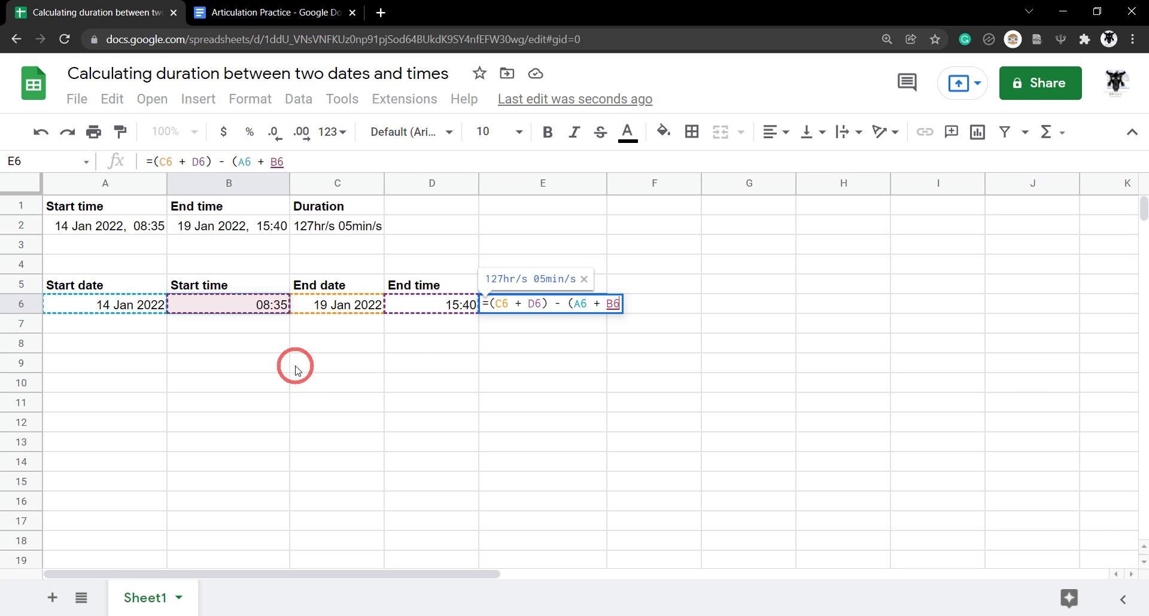
type(")")
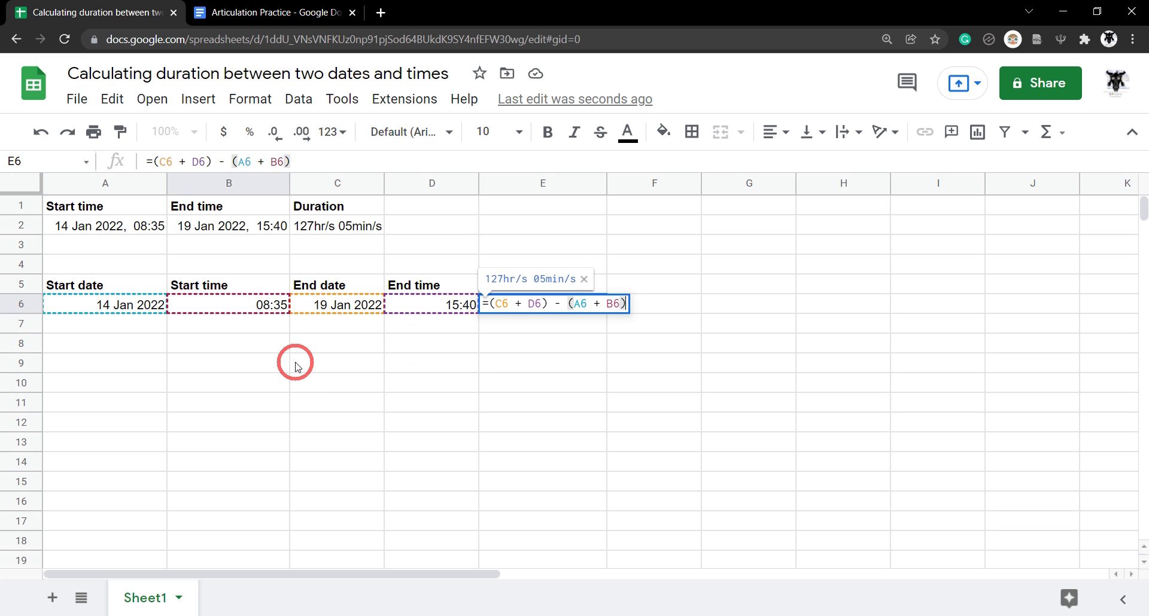
key("Return")
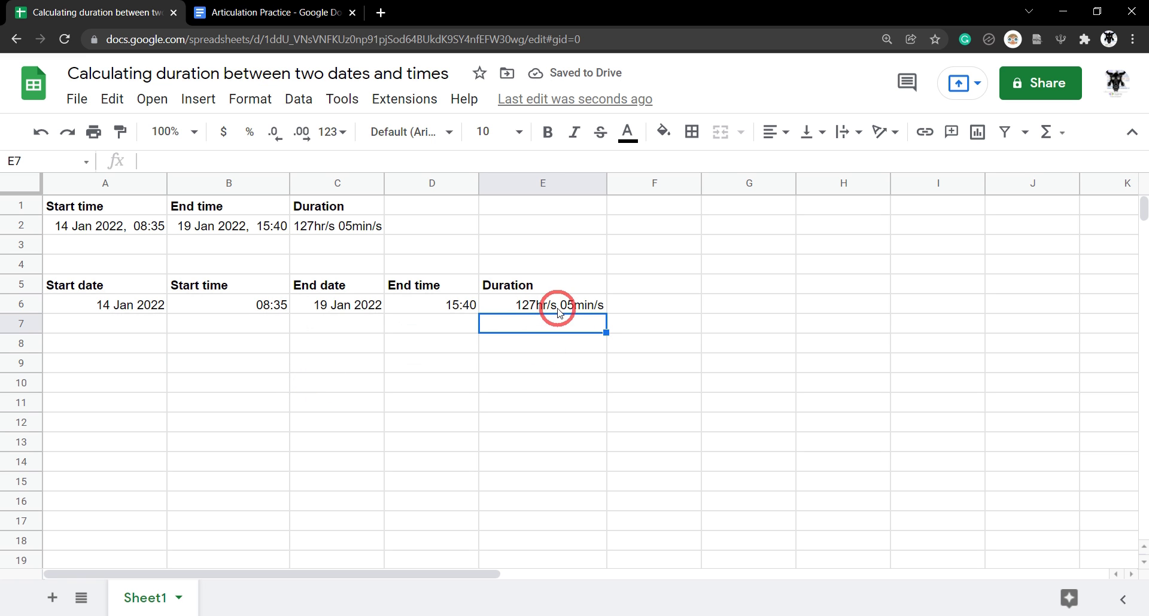
left_click(313, 225)
left_click(527, 306)
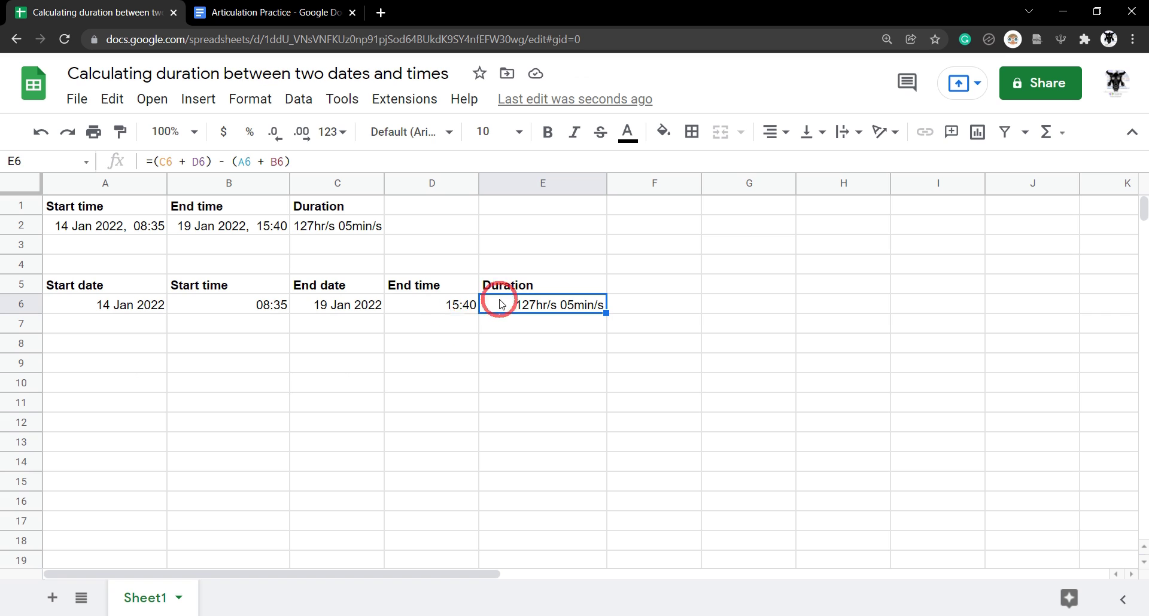